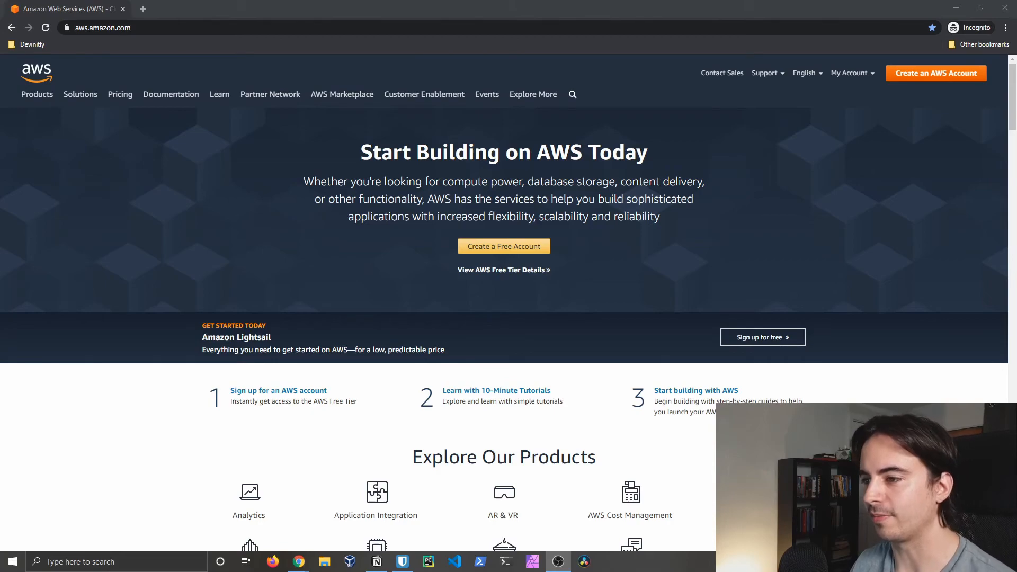
Step: Start a new AWS account with the email, password and account name MyFirstAccount, and continue
click(935, 73)
click(588, 171)
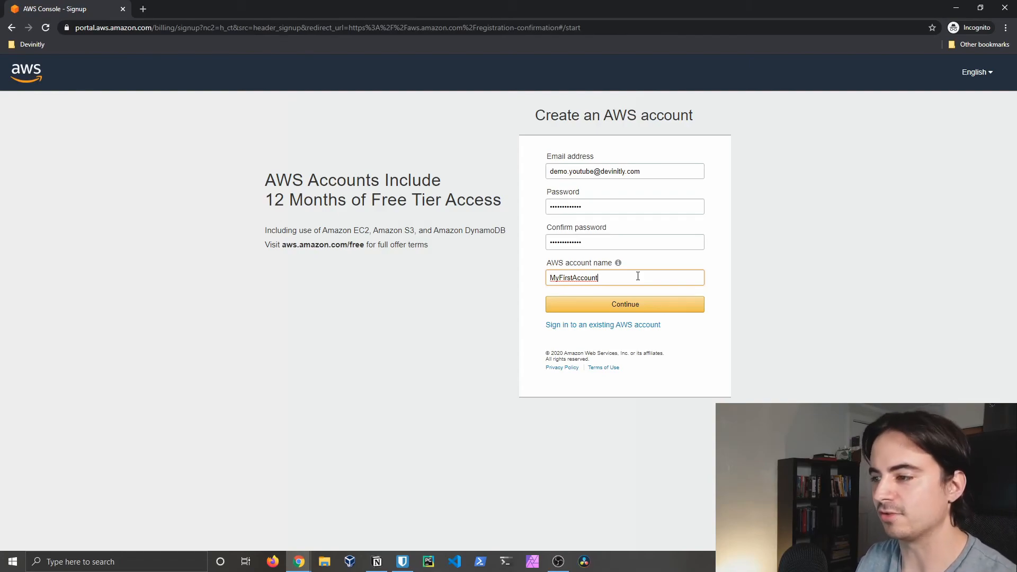
click(623, 309)
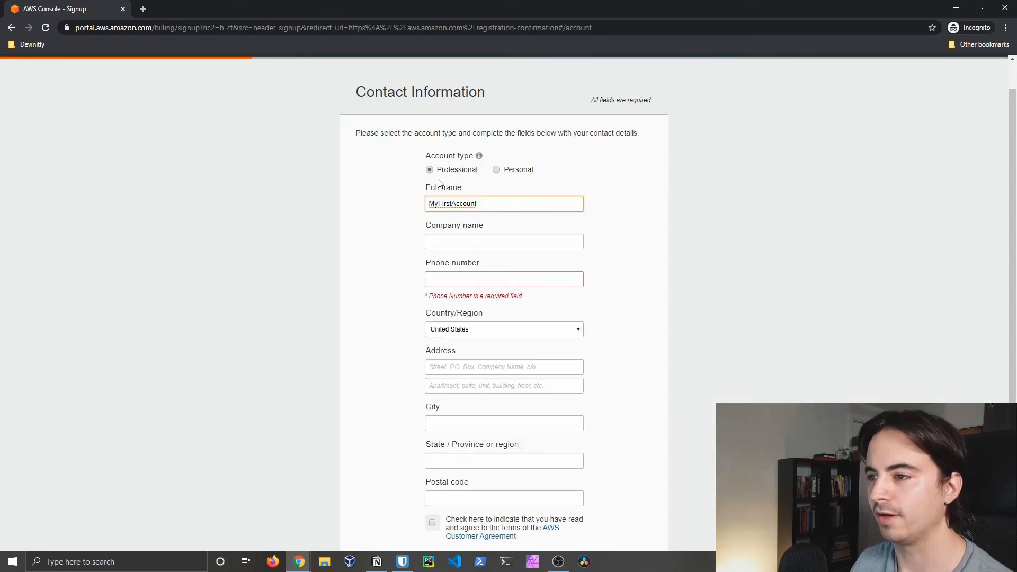
Step: Mark the new account as a Personal account on the Contact Information page
click(497, 170)
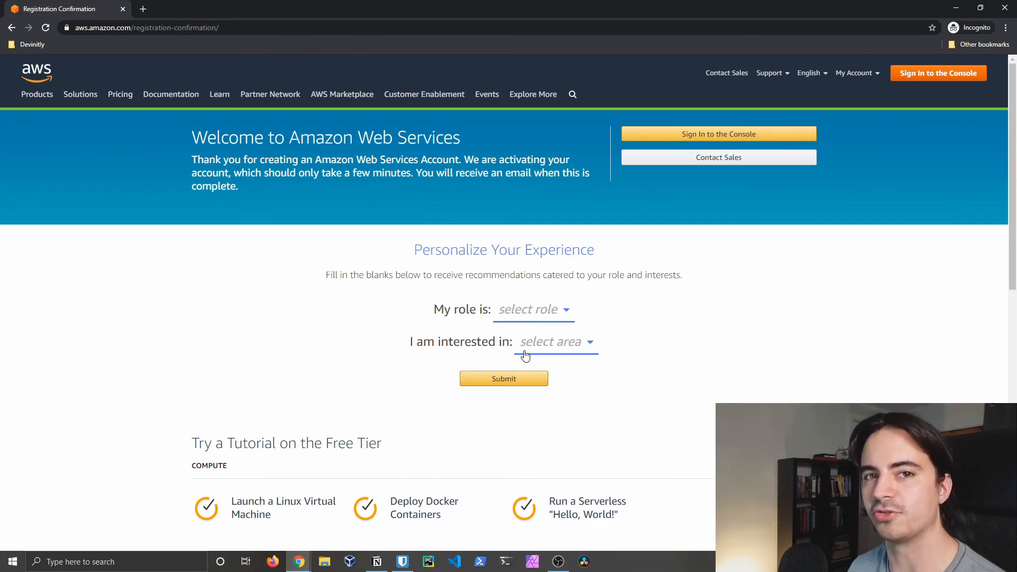
Step: Sign in to the console of the new account with its root credentials
click(973, 73)
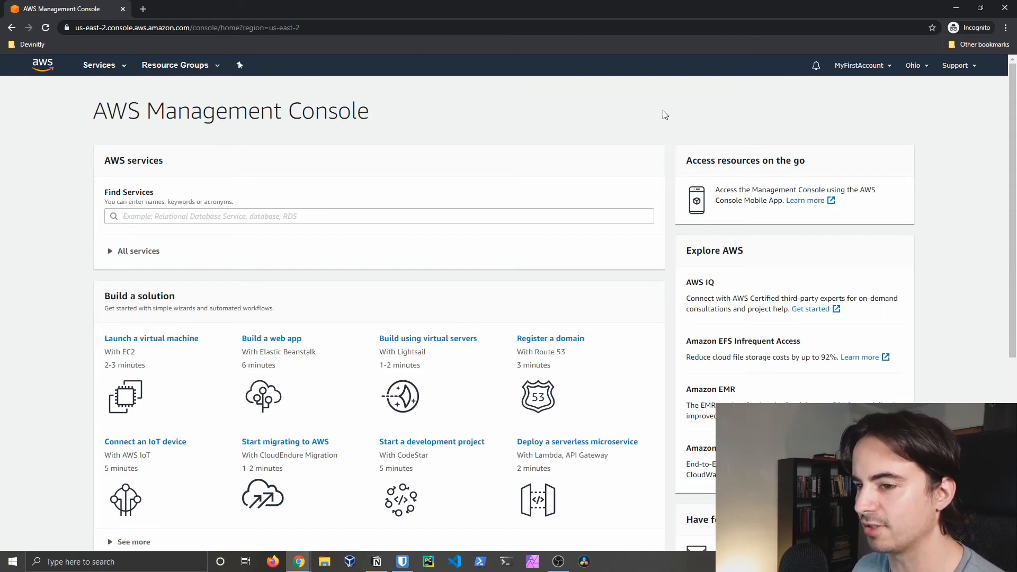
Step: Browse the Services catalogue and the service search list, then dismiss them
click(100, 66)
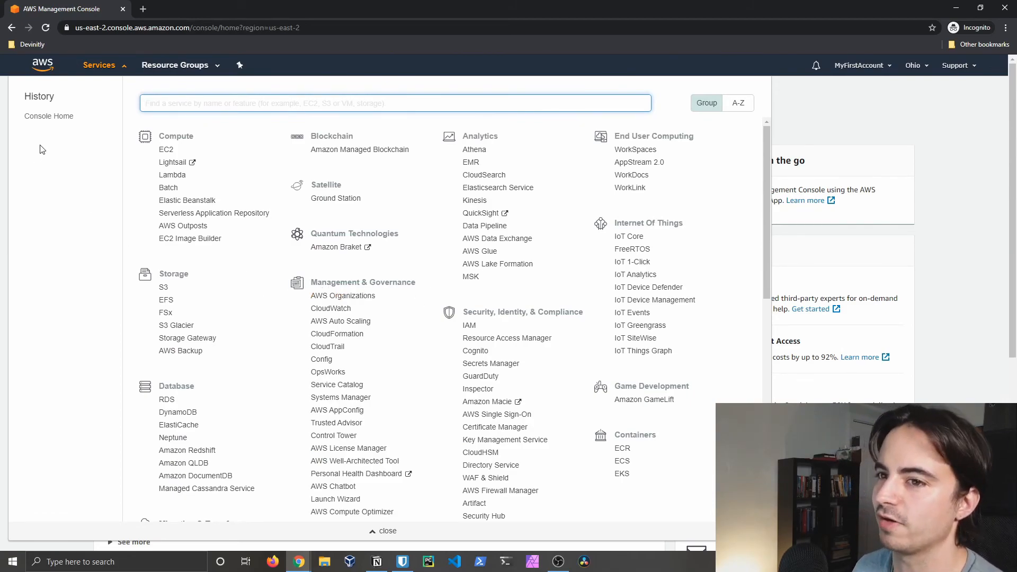
click(811, 150)
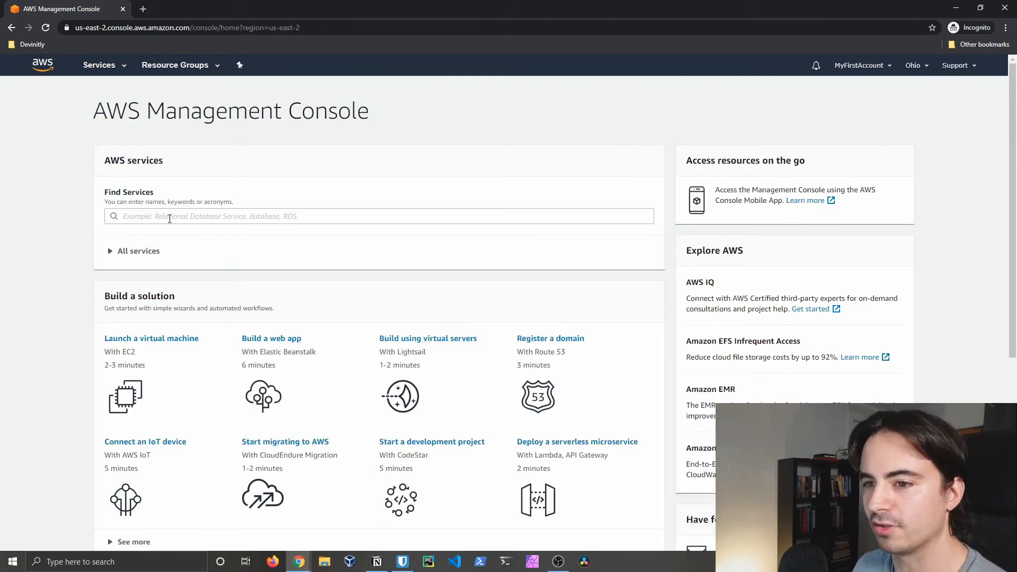
click(172, 217)
click(432, 148)
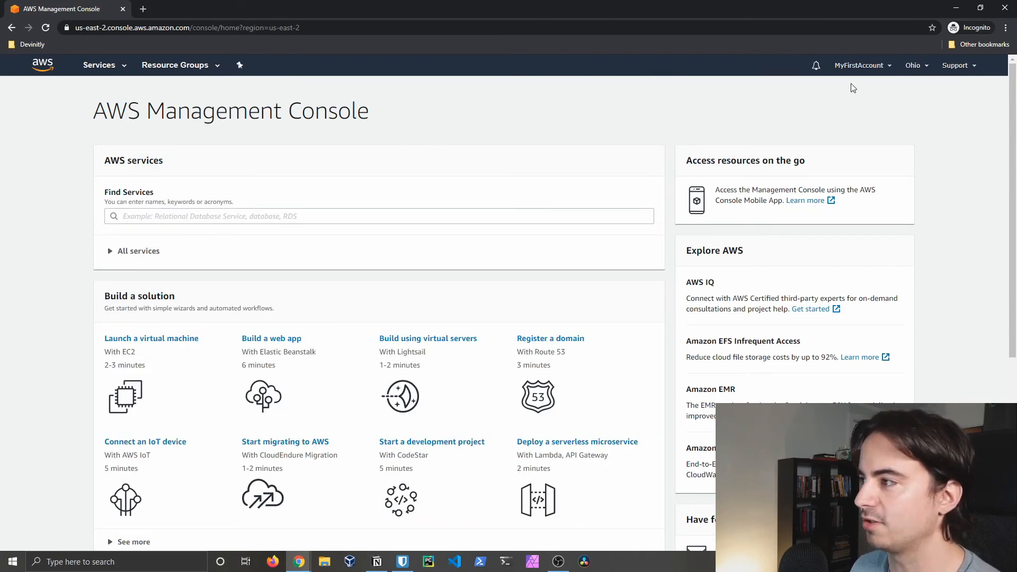
Step: Look over the account, region and support menus, ending with the region list open
click(873, 69)
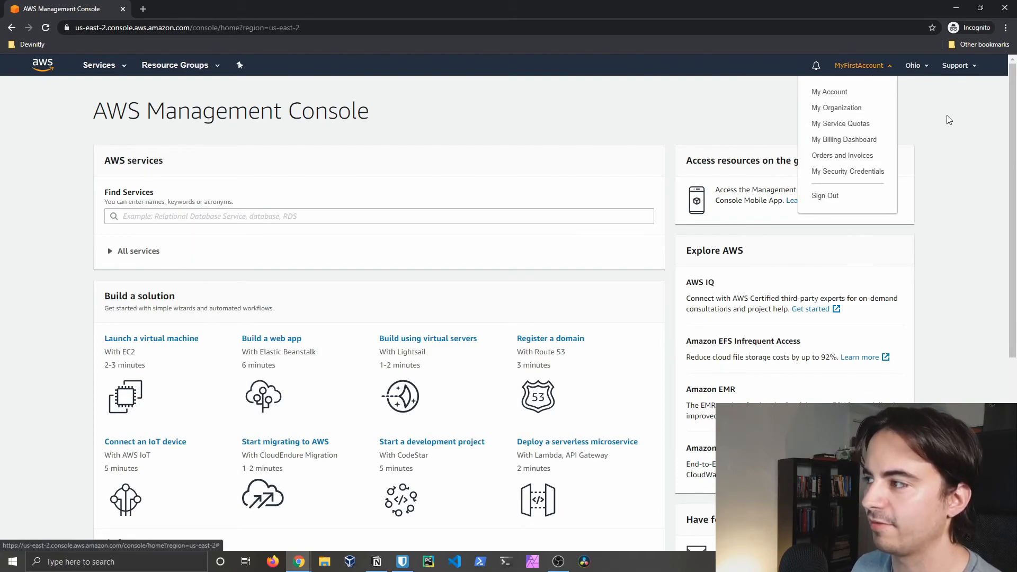
click(917, 70)
click(958, 67)
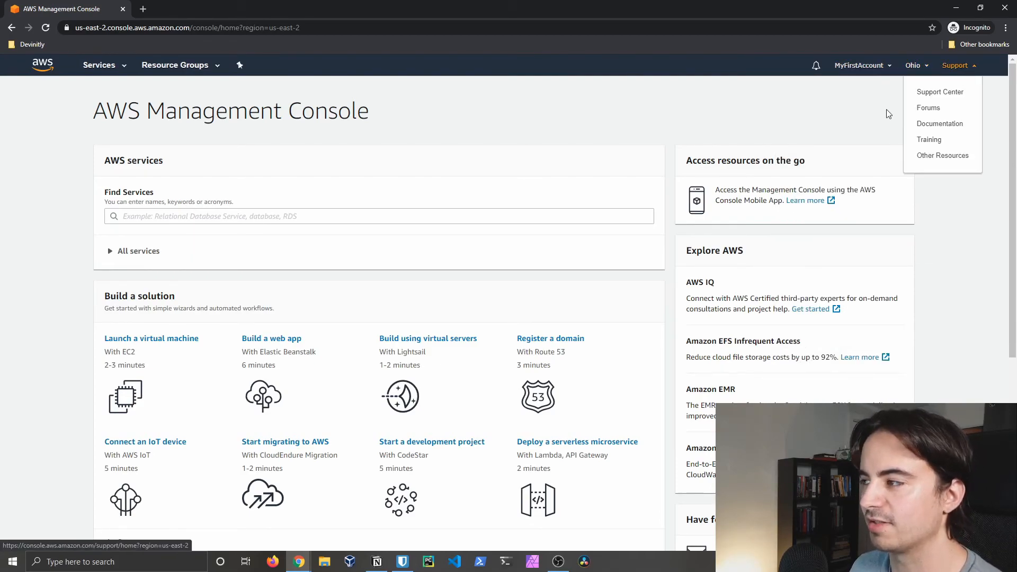
click(887, 113)
click(923, 69)
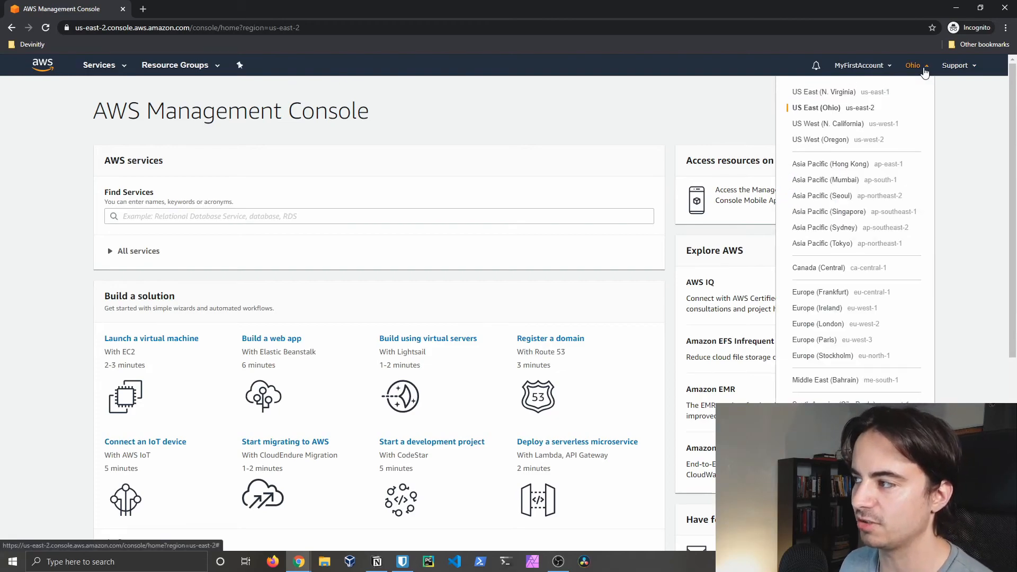
Step: Select US East (N. Virginia) us-east-1 as the region and confirm it stays selected
click(883, 93)
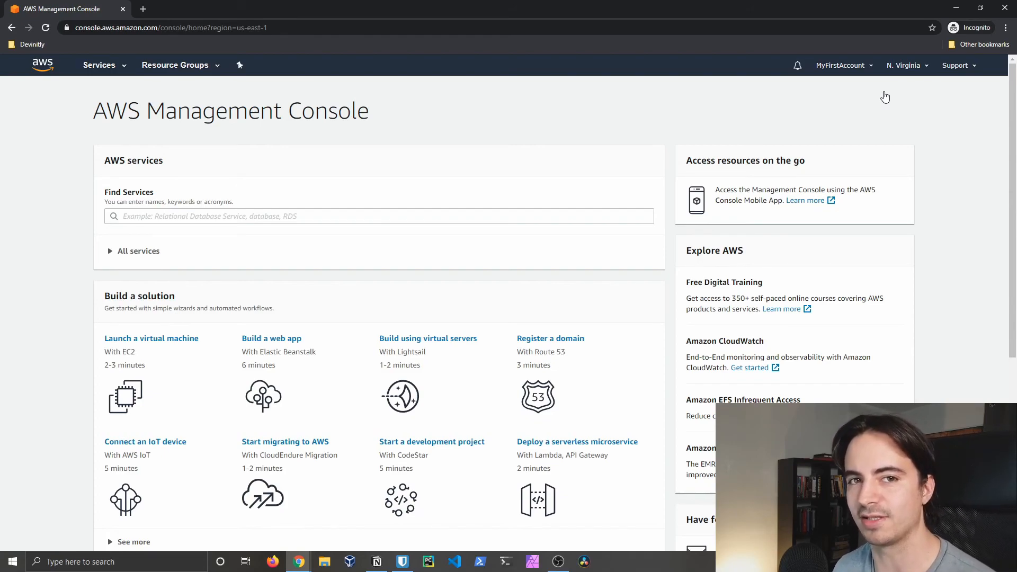
click(904, 71)
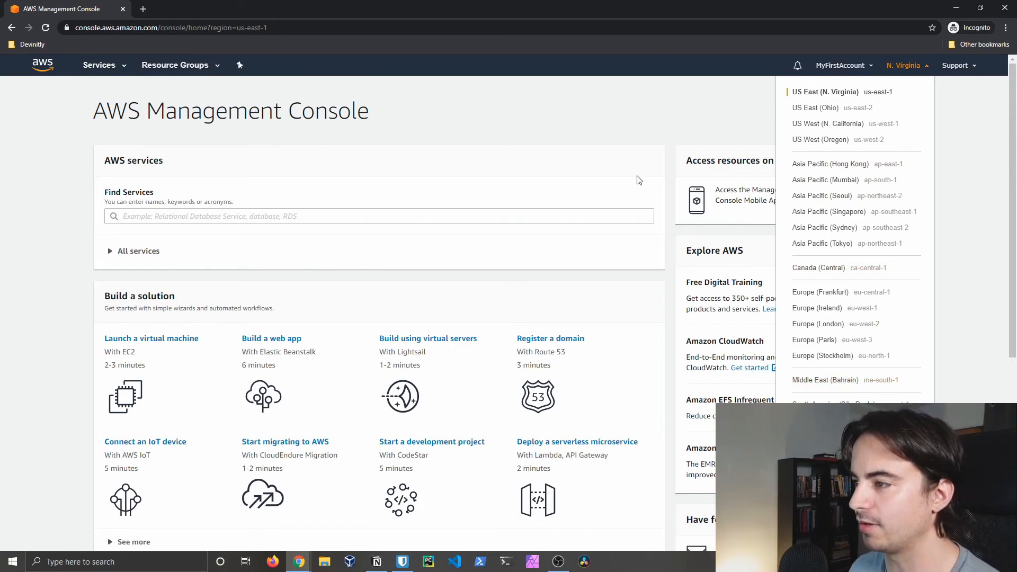
click(659, 125)
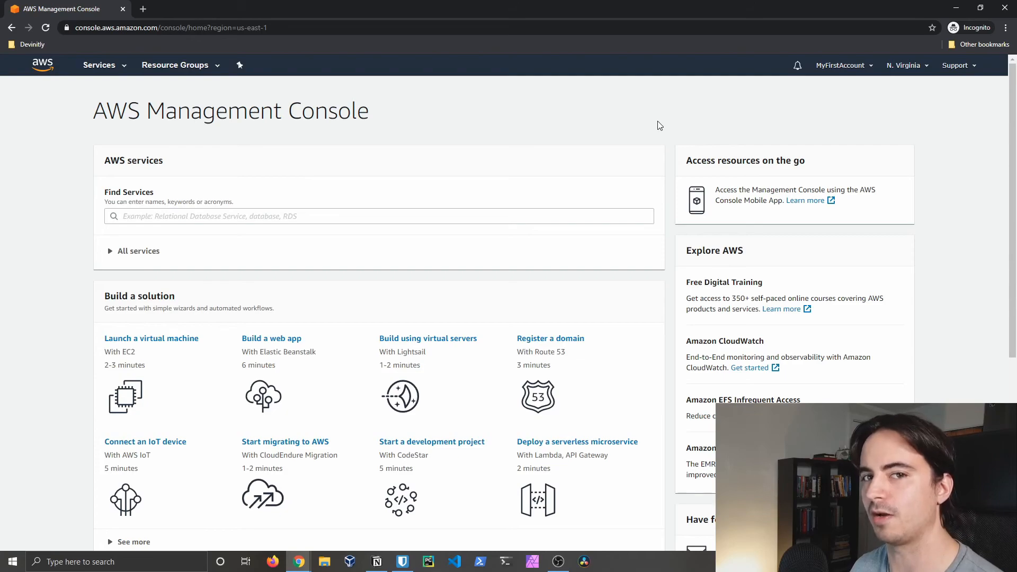
click(912, 71)
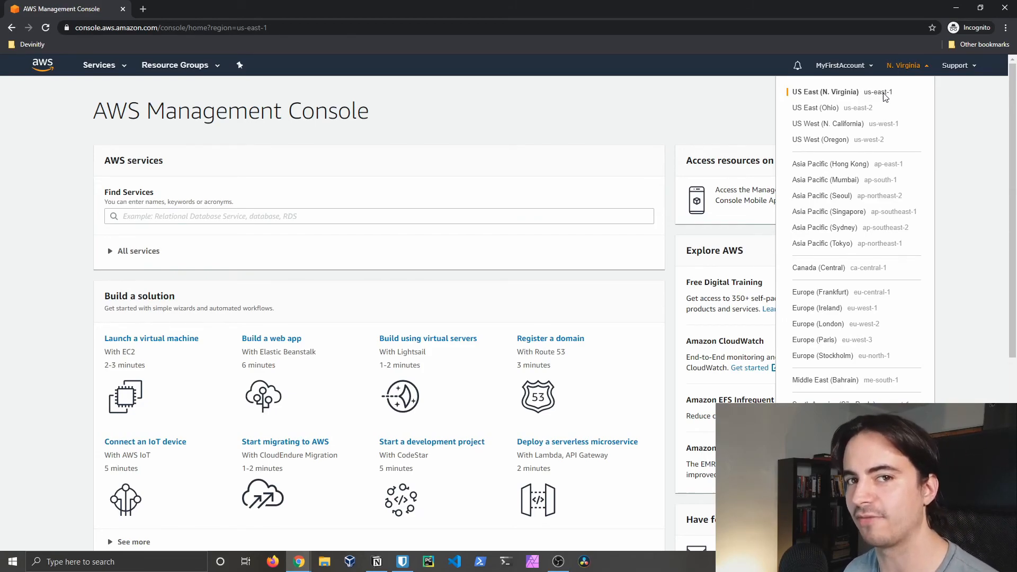
click(883, 97)
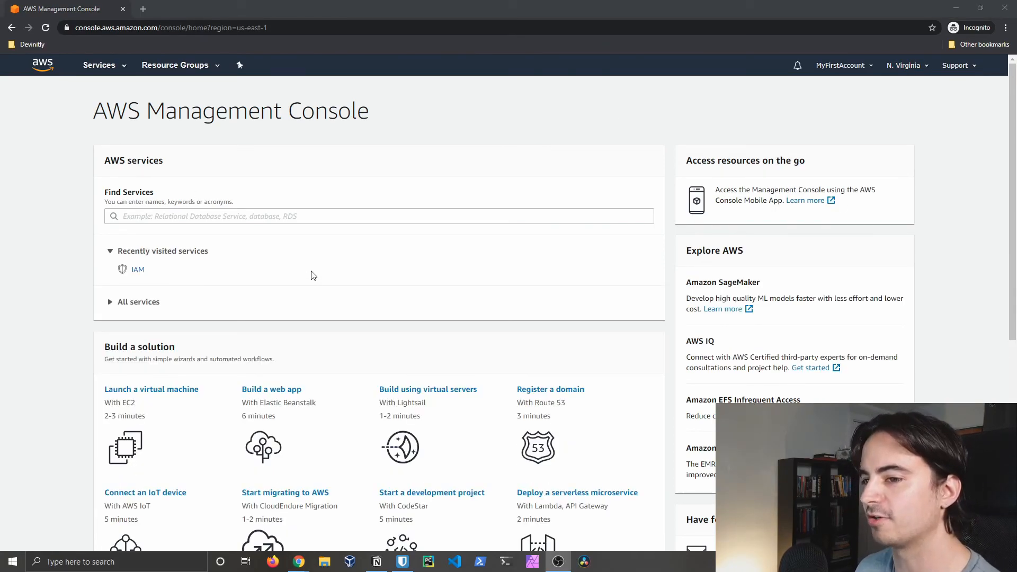
Step: Search the services for 'IAM' and open the IAM dashboard
click(264, 221)
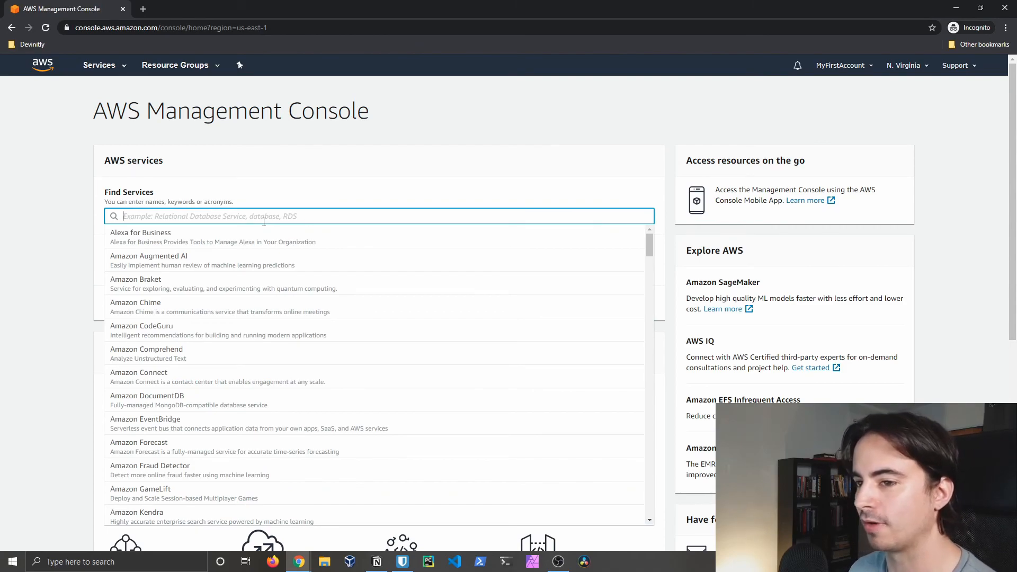
text(IAM)
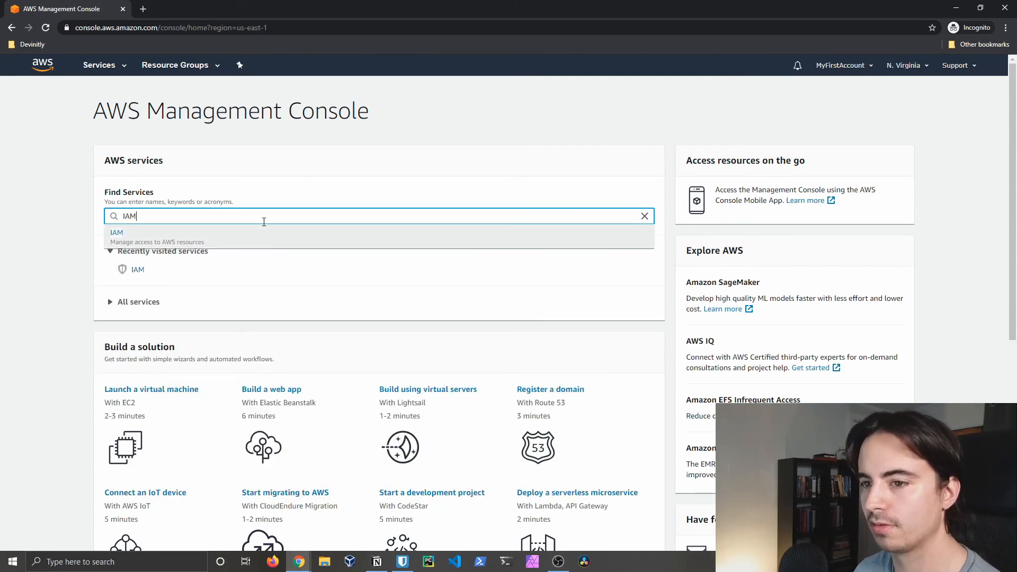
click(261, 238)
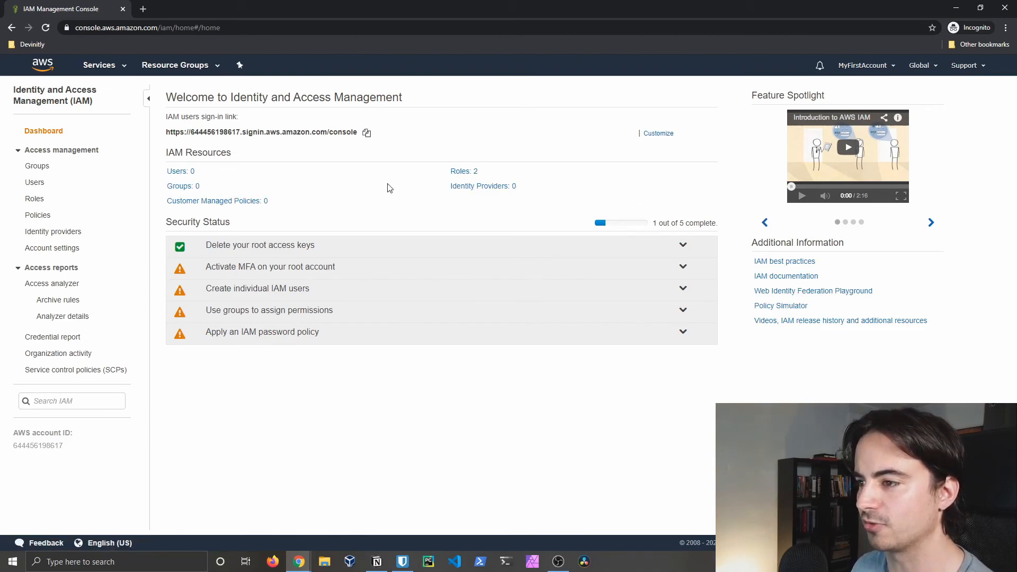
Step: Add IAM user 'myuser' with programmatic and AWS Management Console access
click(176, 172)
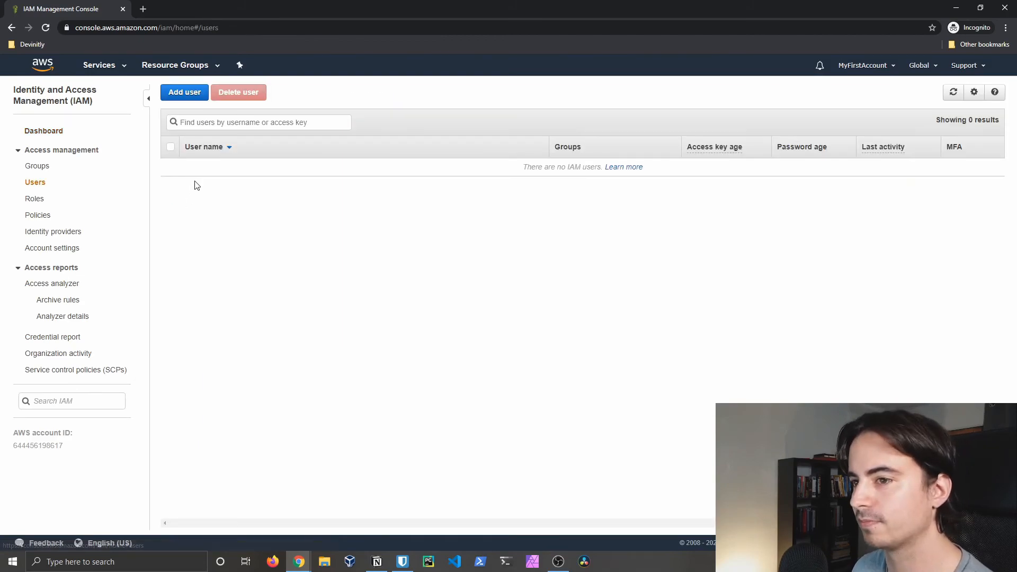
click(186, 96)
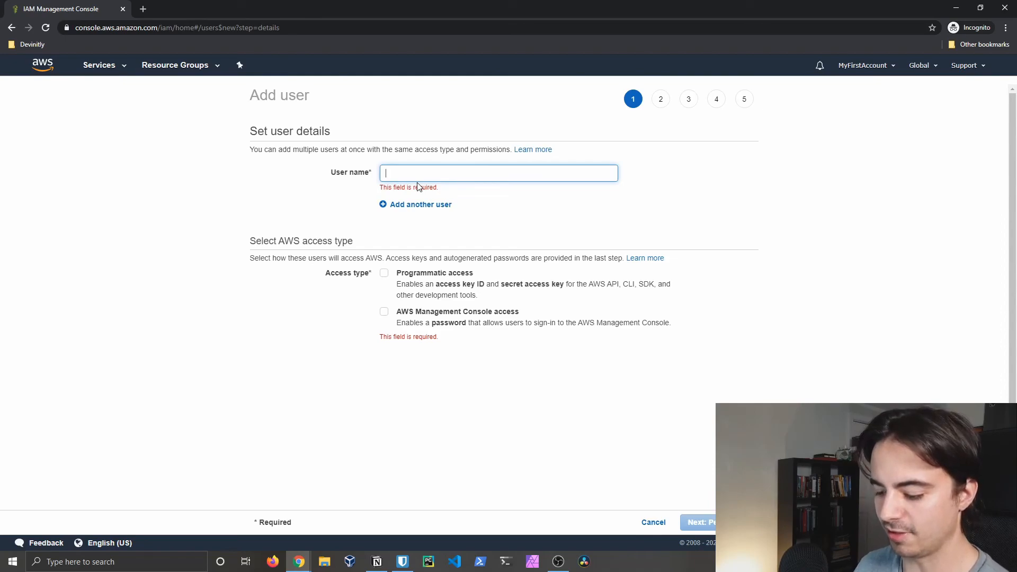
text(myuser)
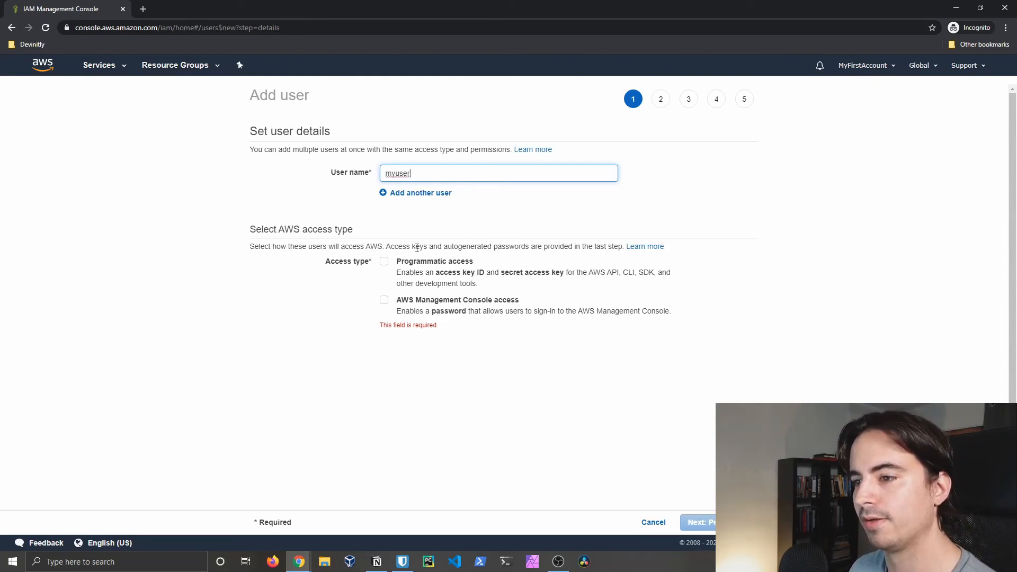
click(384, 262)
click(384, 300)
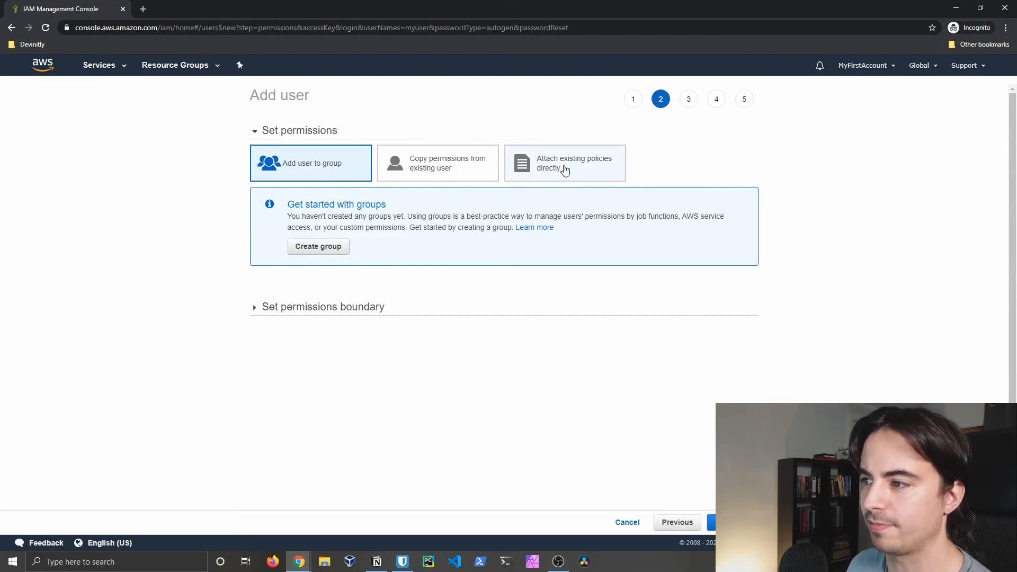
Step: Create an 'admins' group with the AdministratorAccess policy for the new user
click(329, 249)
click(212, 179)
text(admins)
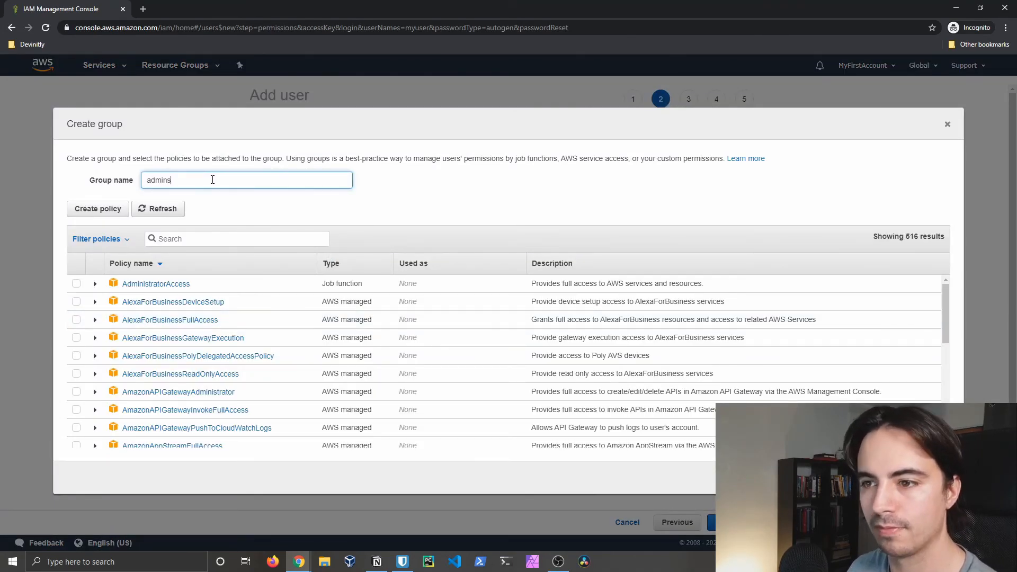
click(76, 286)
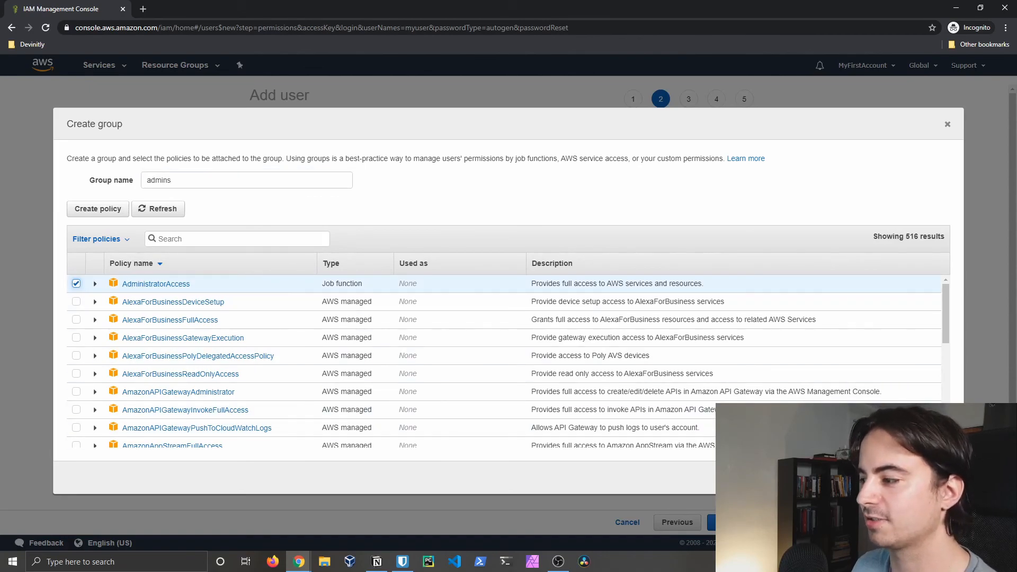
click(919, 478)
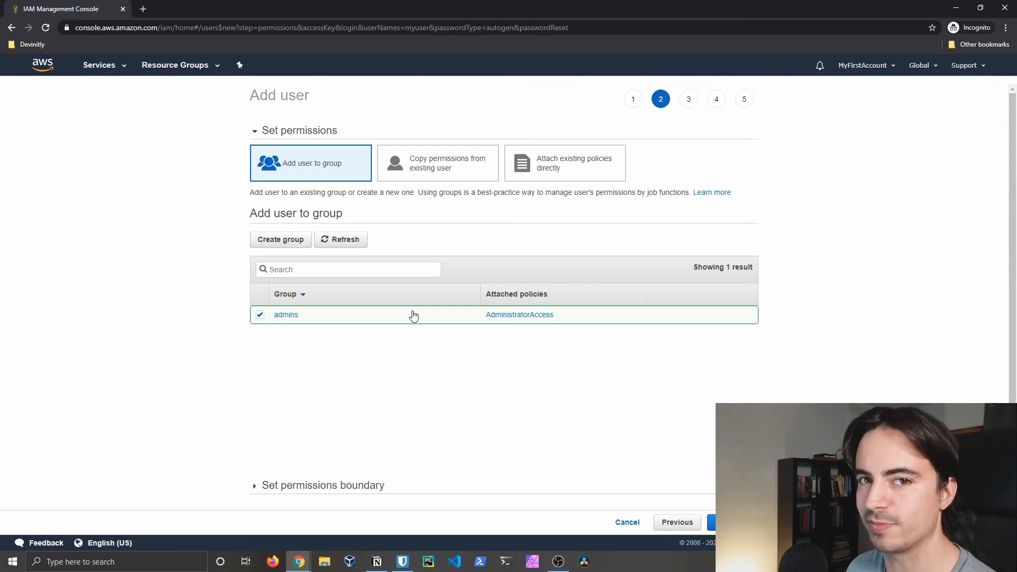
Step: Skip the tags step and create user myuser from the review page
click(711, 522)
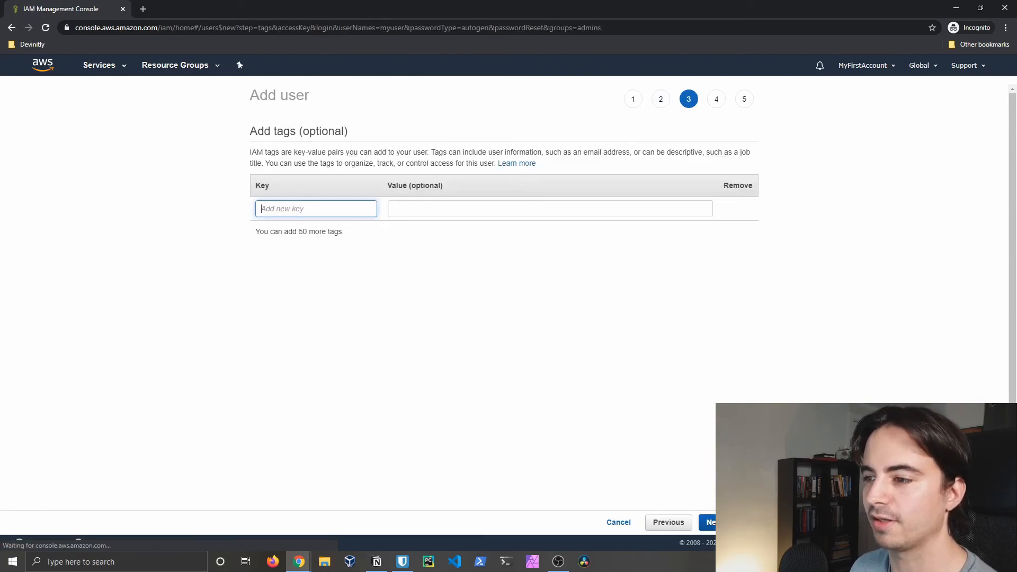
click(709, 522)
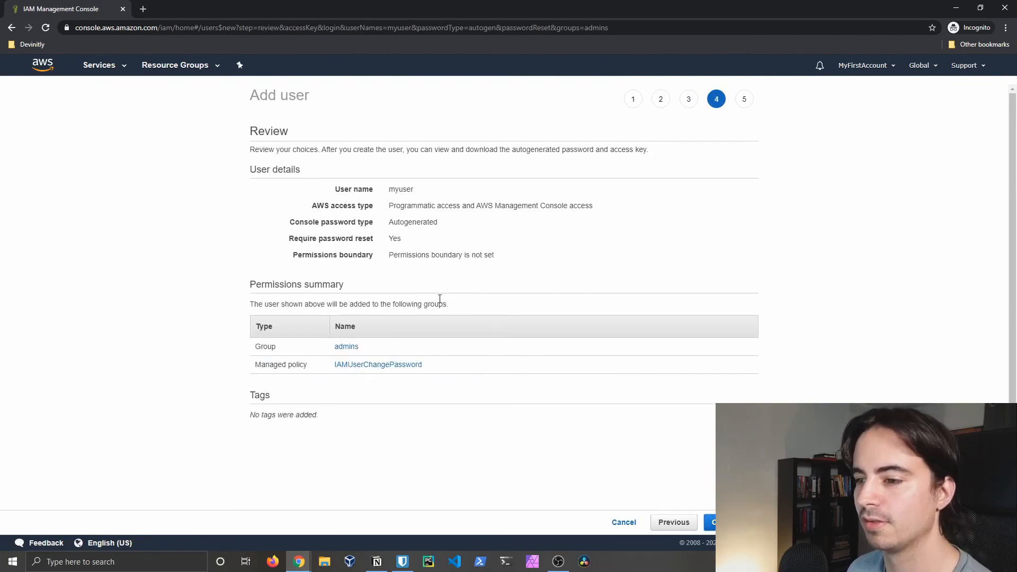
click(710, 522)
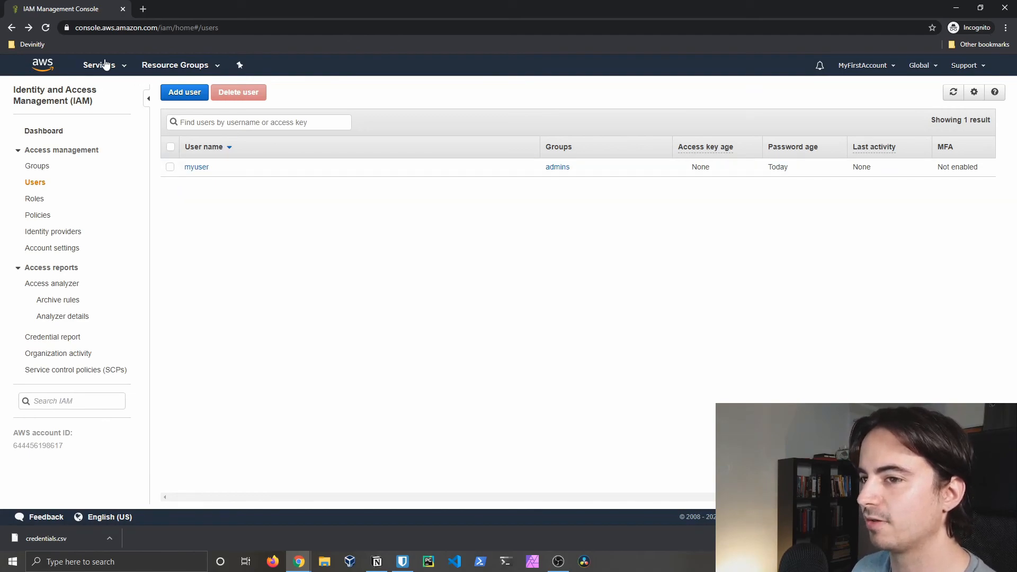
Step: From the IAM dashboard, open Manage MFA under the root account MFA recommendation
click(44, 135)
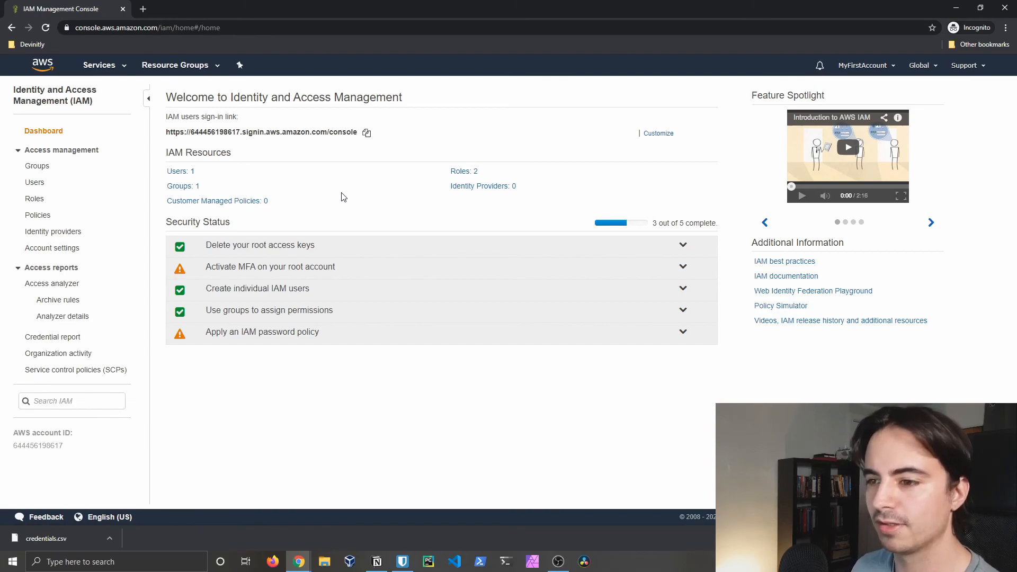
click(324, 268)
click(223, 310)
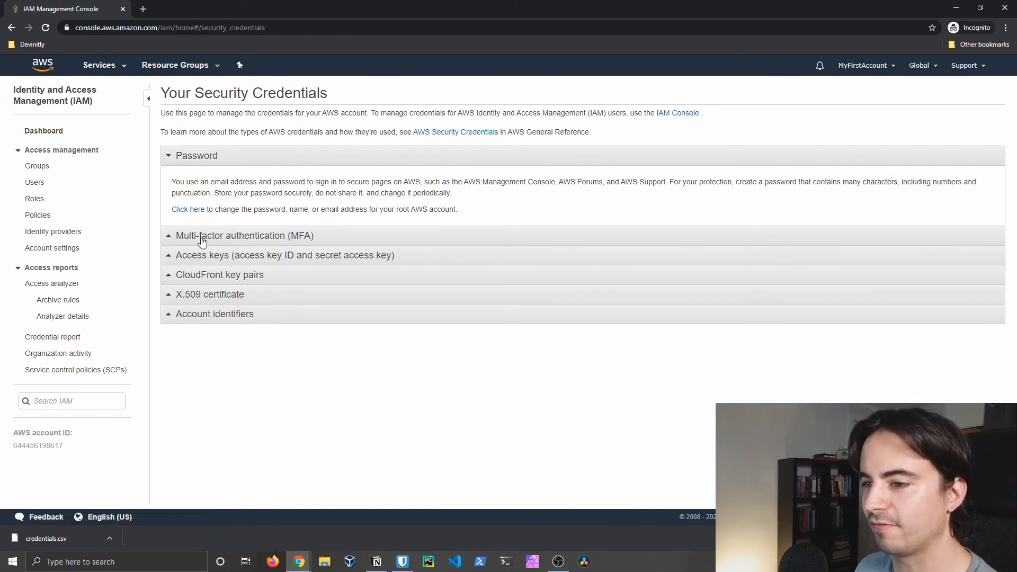
Step: Activate MFA on the root account using a Virtual MFA device
click(202, 238)
click(216, 223)
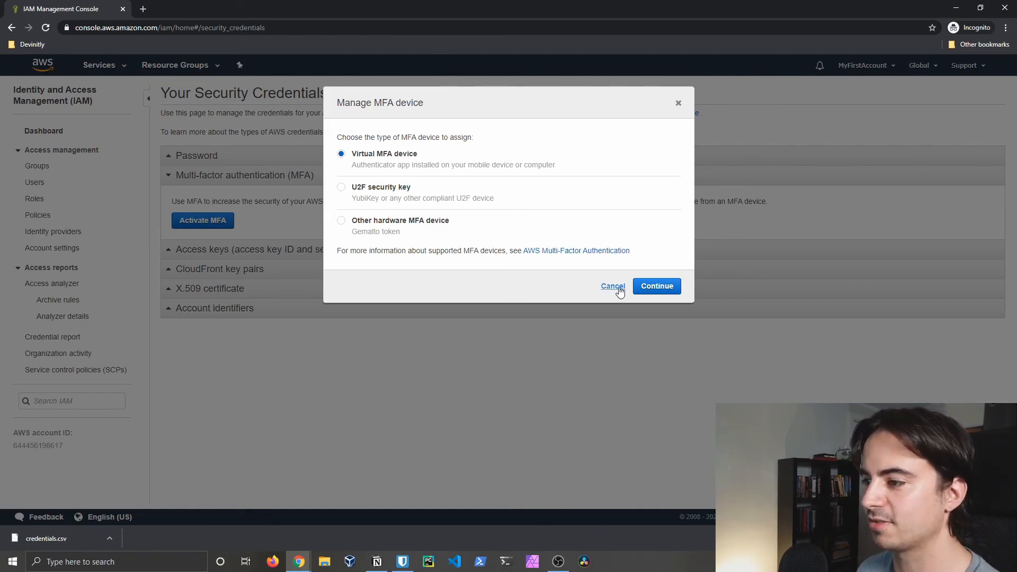
click(660, 292)
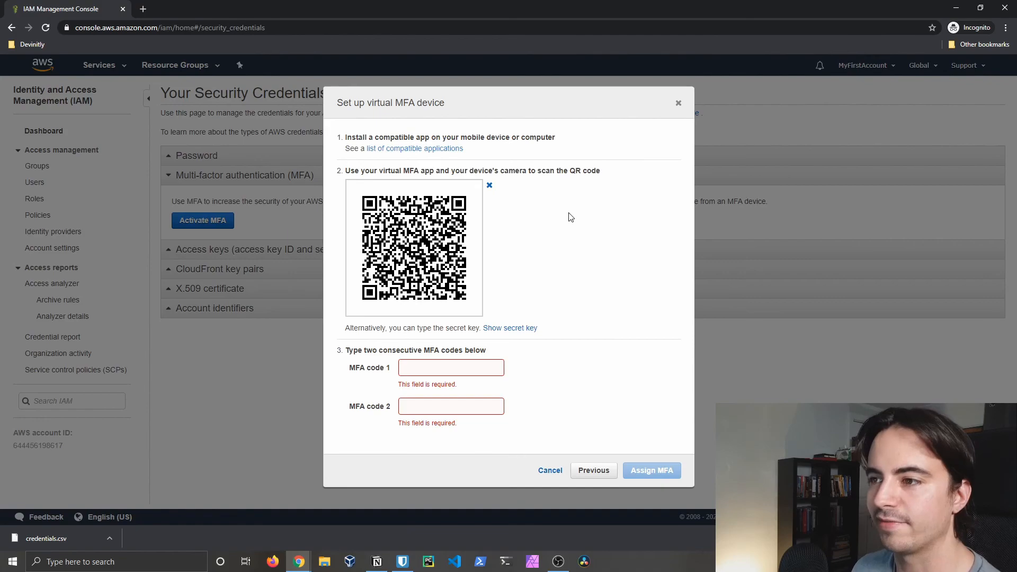
Step: Check the list of compatible virtual MFA authenticator apps, then return to the console tab
click(426, 150)
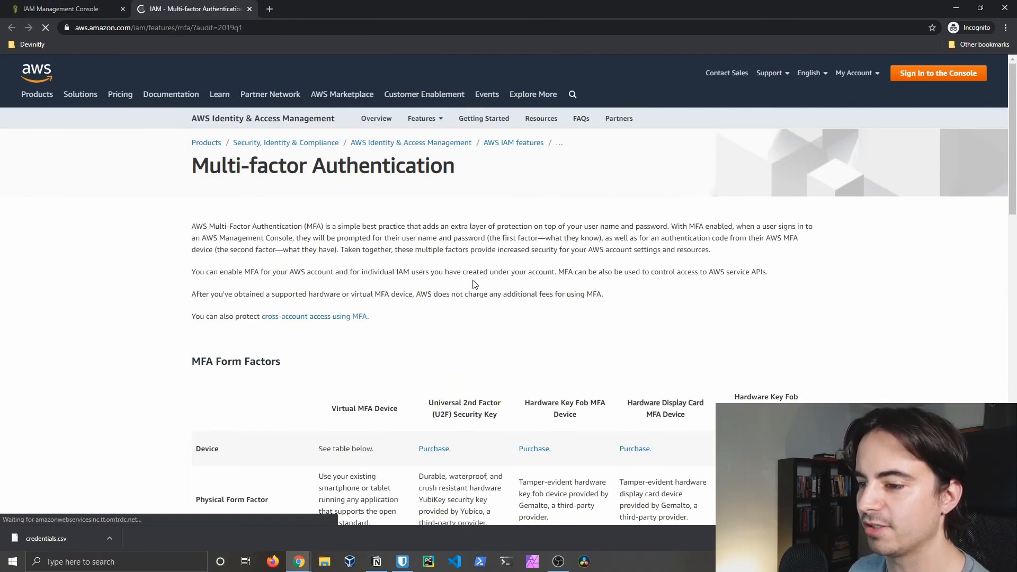
scroll(398, 323, down, 10)
scroll(398, 330, down, 3)
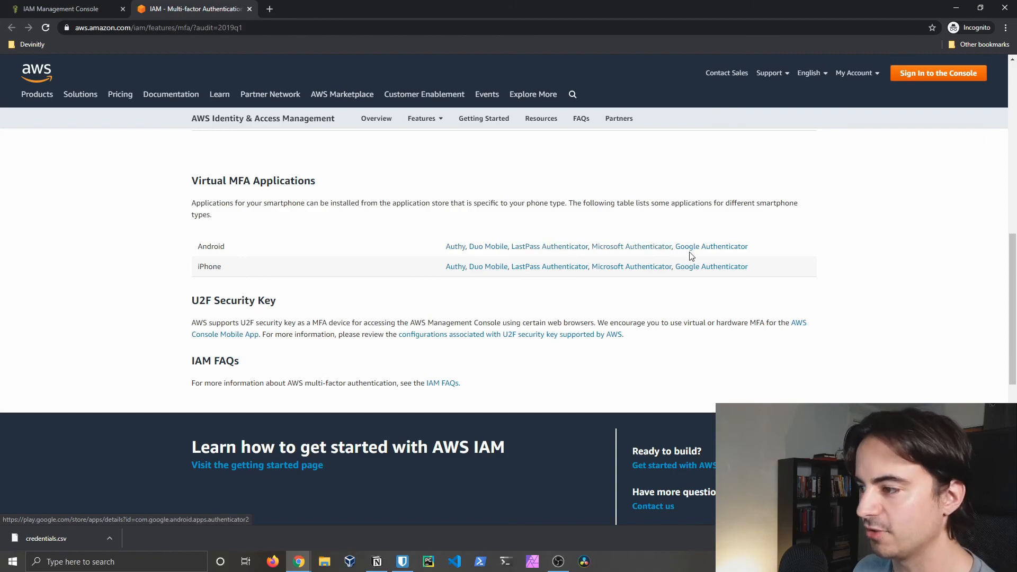
key(ctrl+shift+Tab)
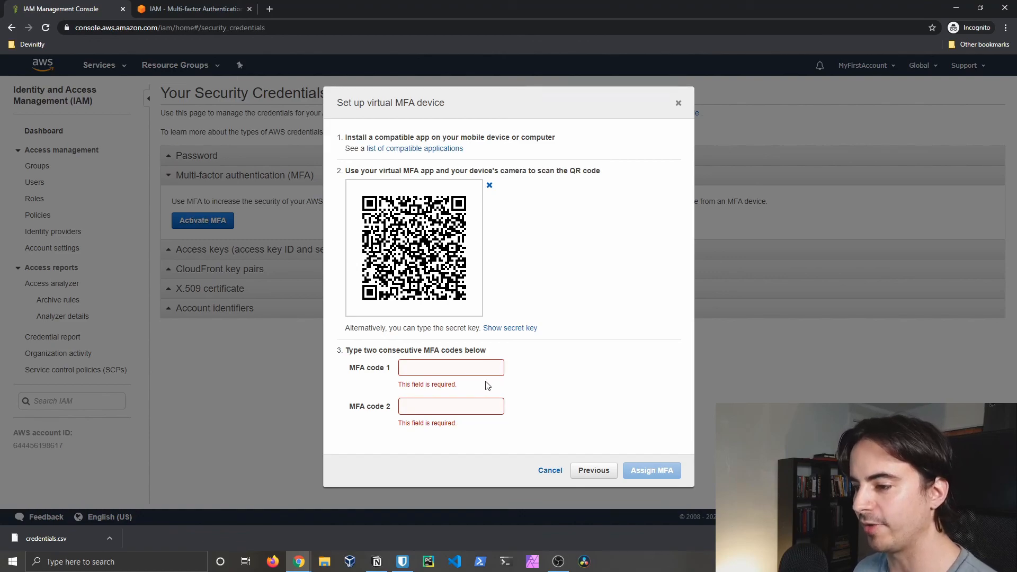
Step: Enter the two consecutive authenticator codes into MFA code 1 and MFA code 2
click(453, 367)
text(123456)
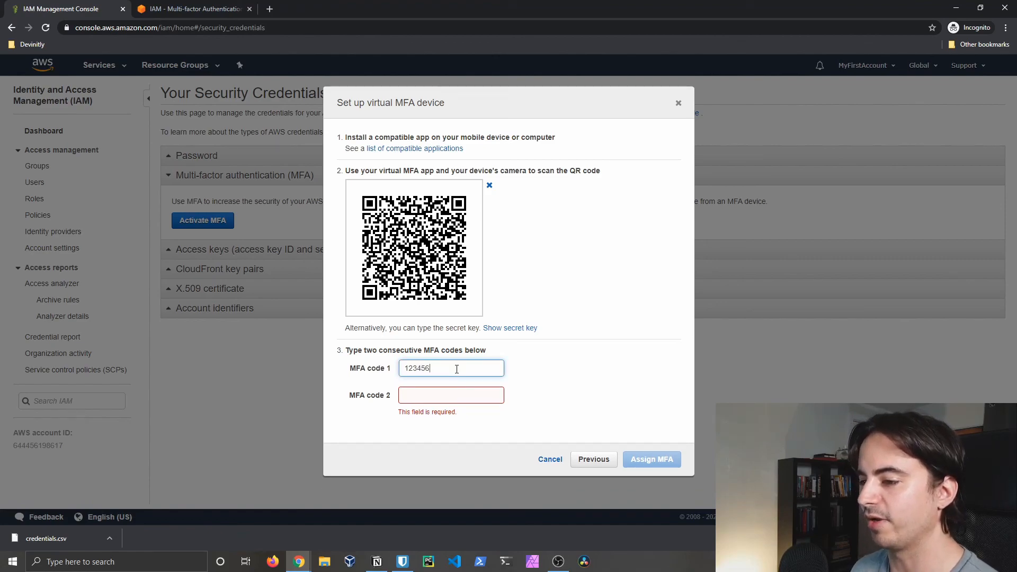
click(447, 397)
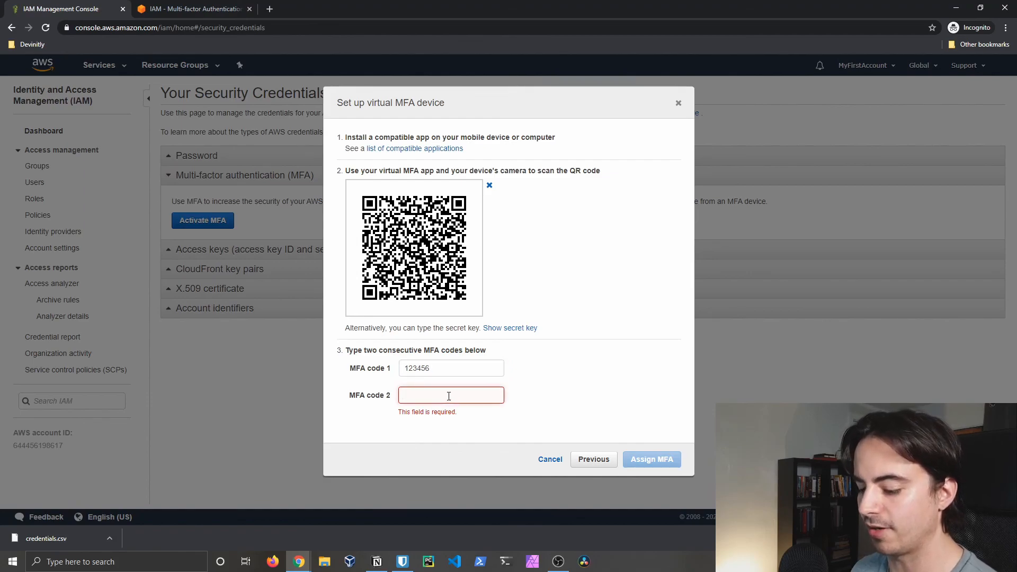
text(123456)
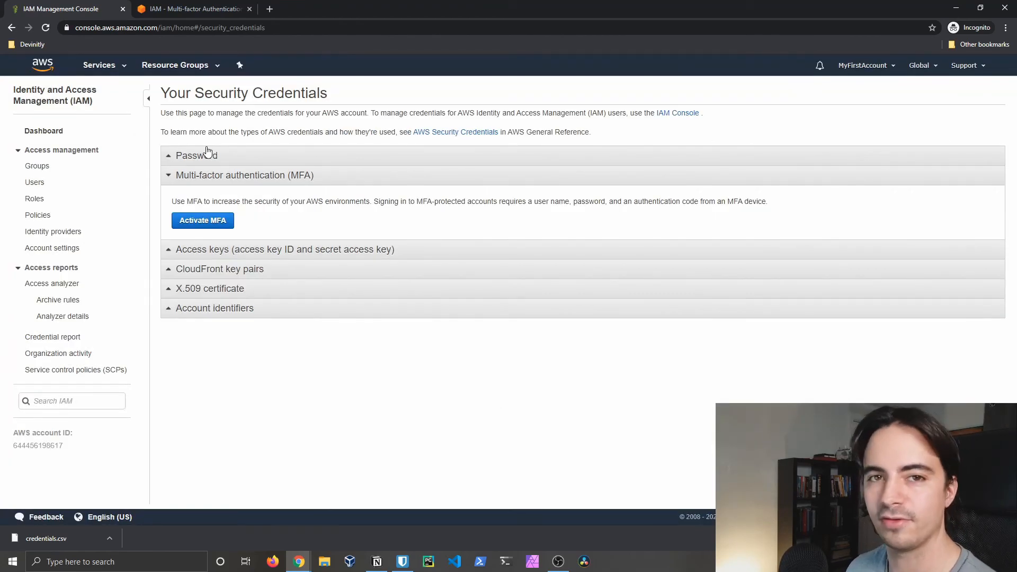
Step: Leave the MFA device unassigned and go back to the IAM dashboard
click(44, 131)
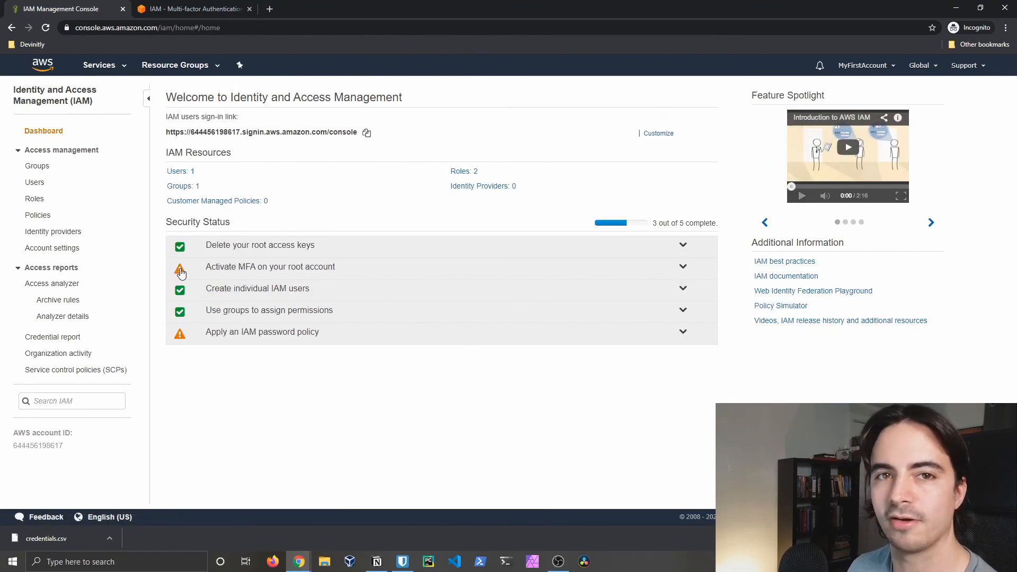
Step: Open the IAM password policy settings and set the minimum password length to 12
click(267, 340)
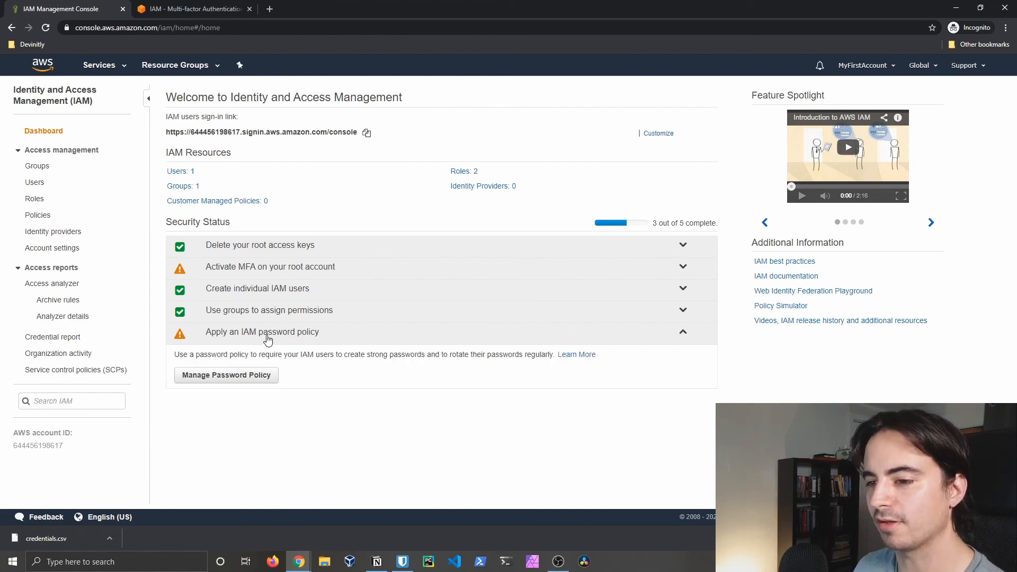
click(249, 376)
click(216, 157)
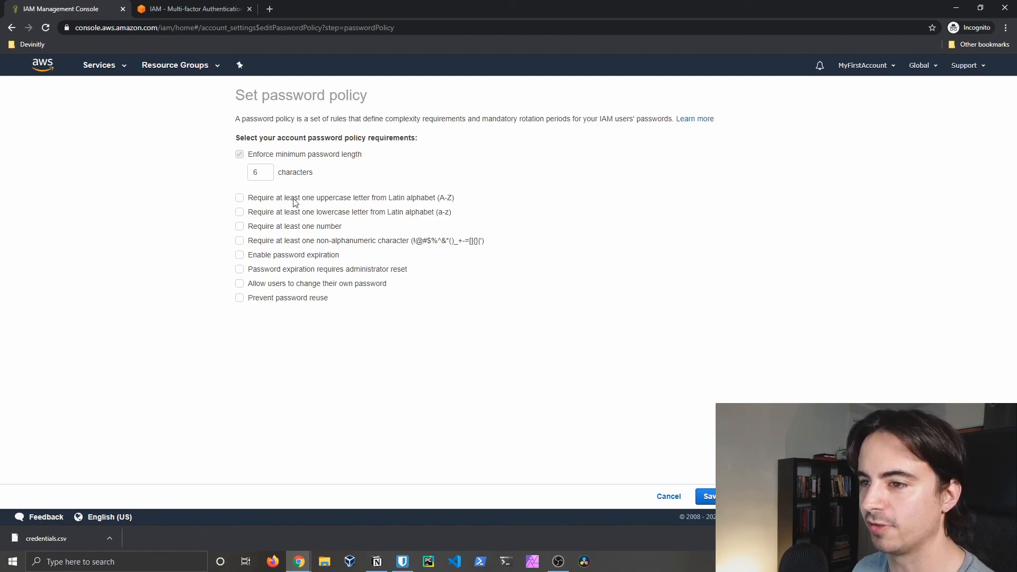
click(266, 174)
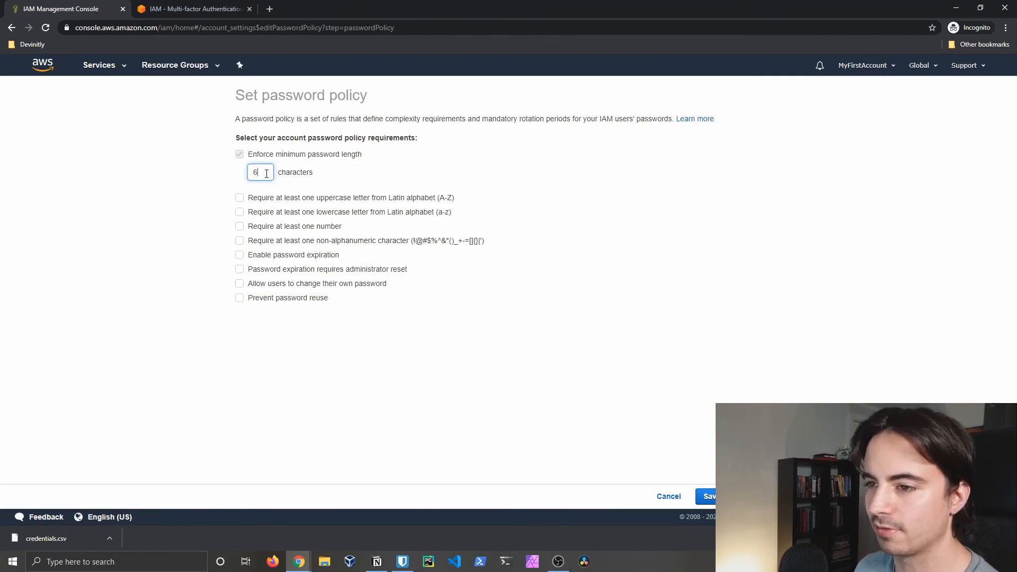
key(BackSpace)
text(12)
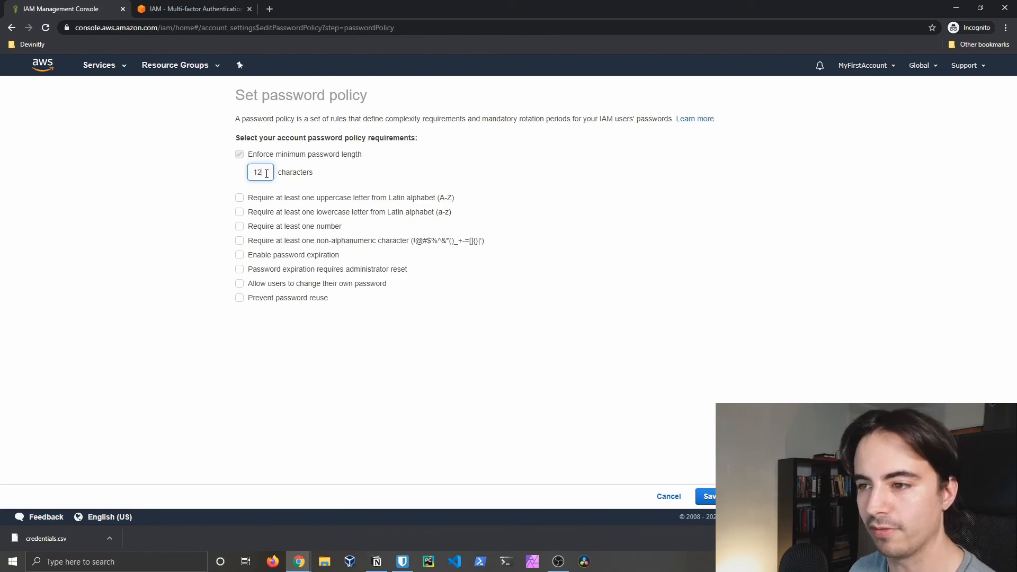
double_click(196, 204)
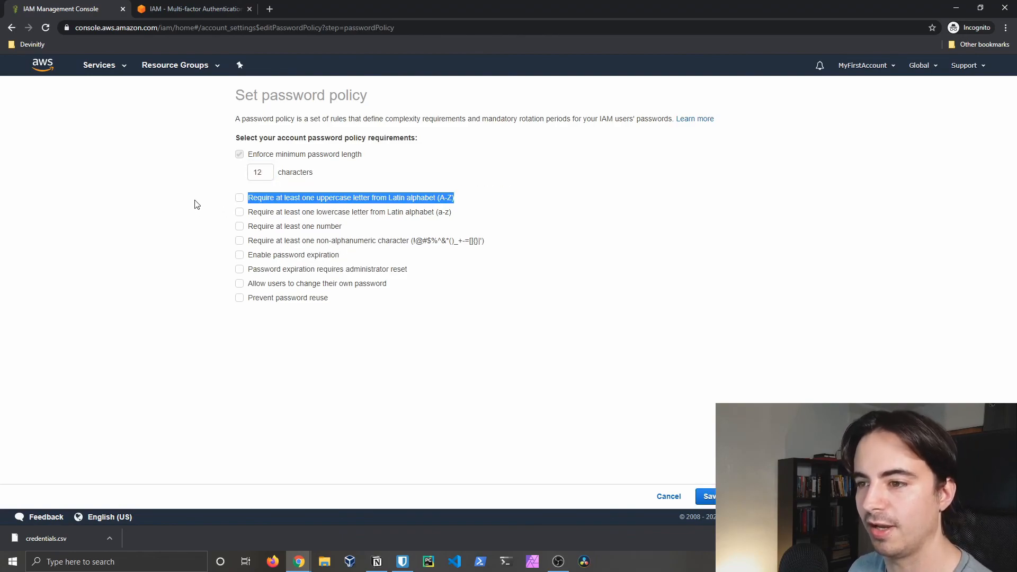
Step: Require uppercase, lowercase, numbers and symbols, 90-day expiry, remember 3 passwords, and save
click(240, 198)
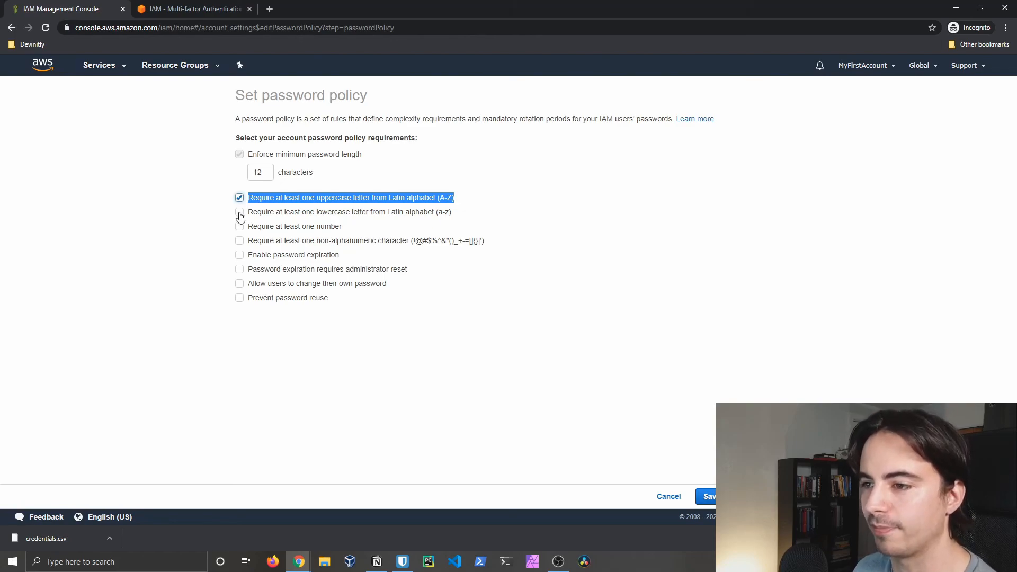
click(240, 212)
click(239, 226)
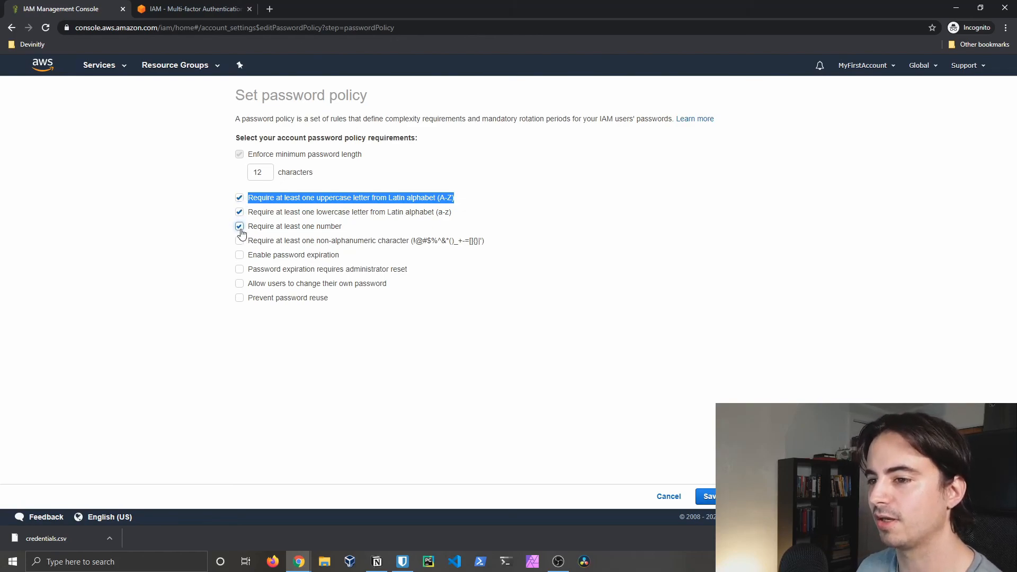
click(240, 240)
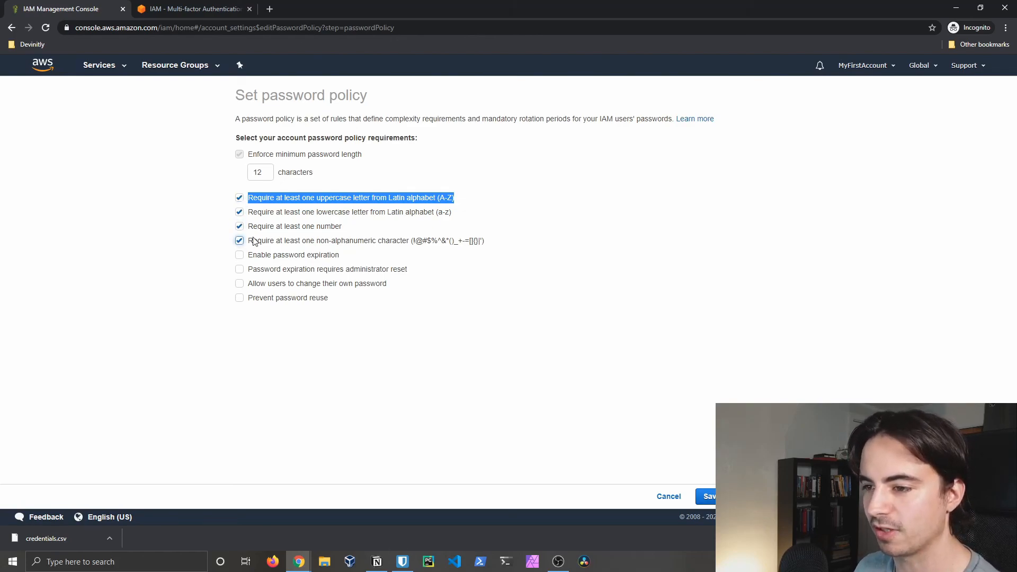
click(240, 255)
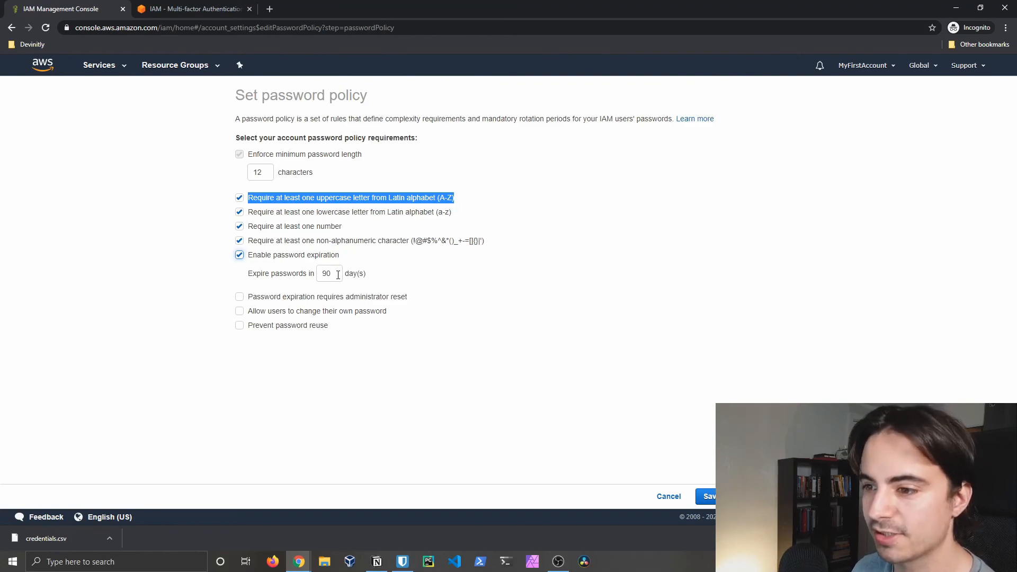
click(240, 325)
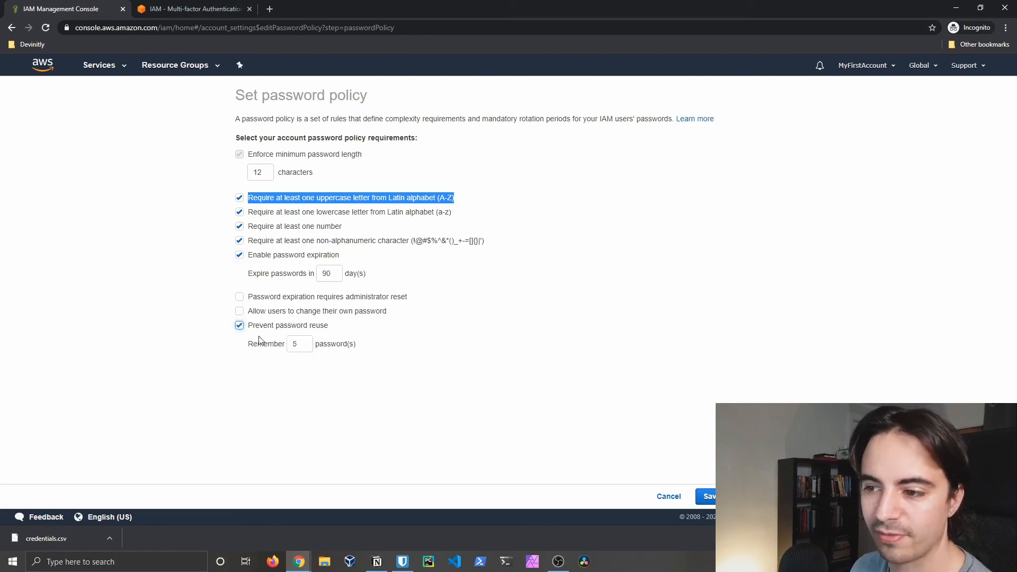
click(297, 345)
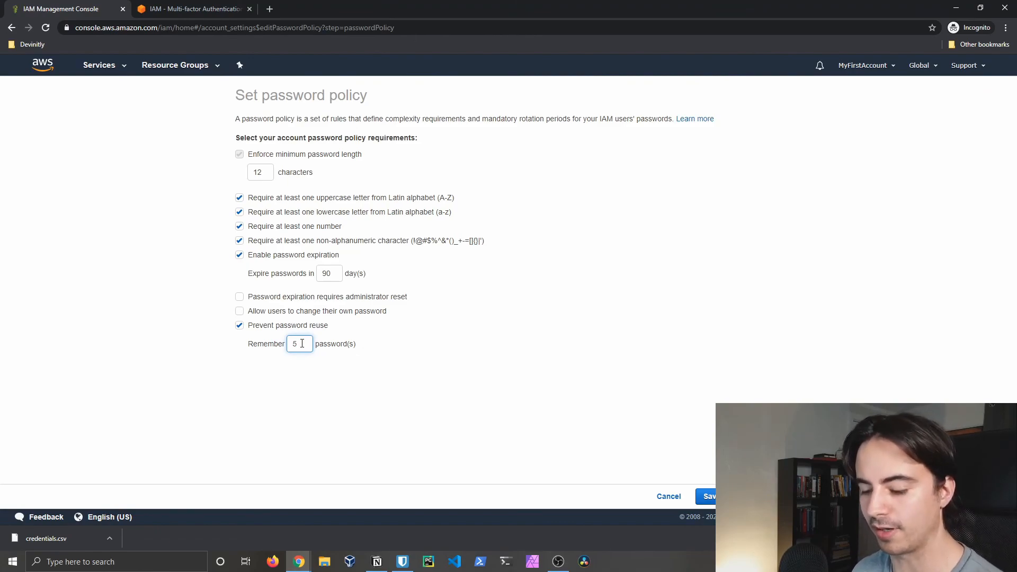
key(BackSpace)
text(3)
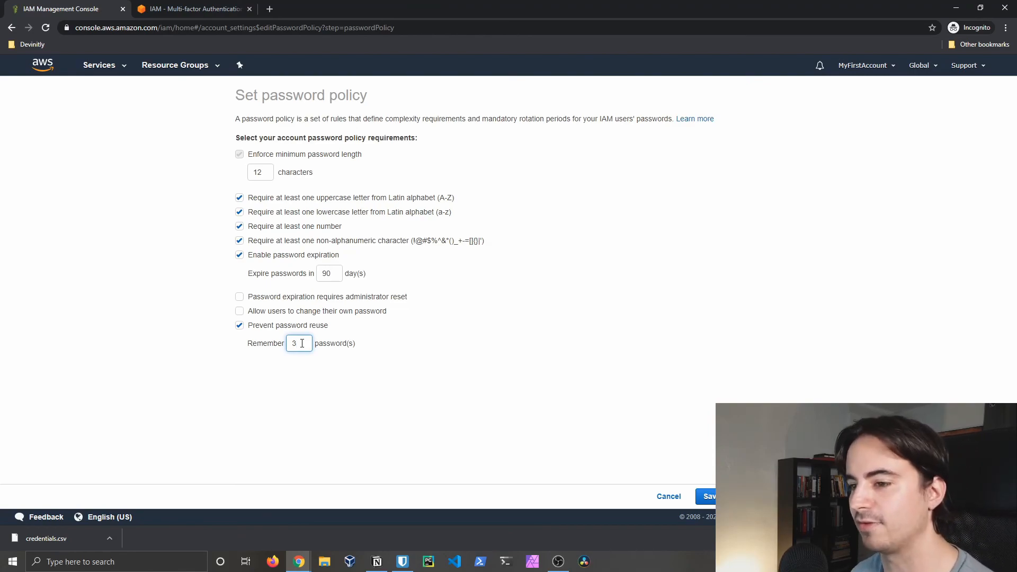
click(707, 496)
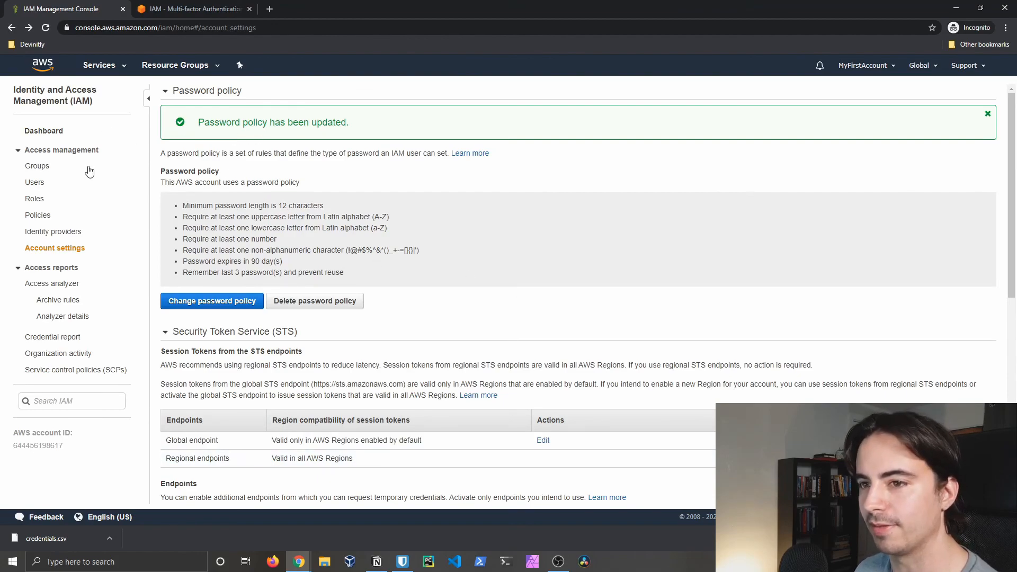
Step: Navigate from IAM back to the AWS Management Console home page
click(34, 139)
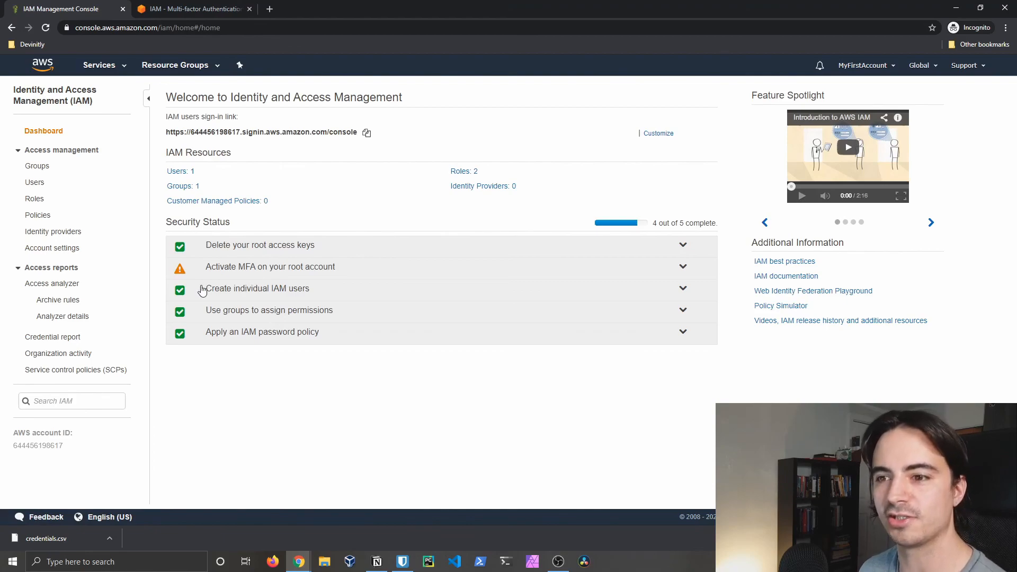
click(91, 71)
click(61, 133)
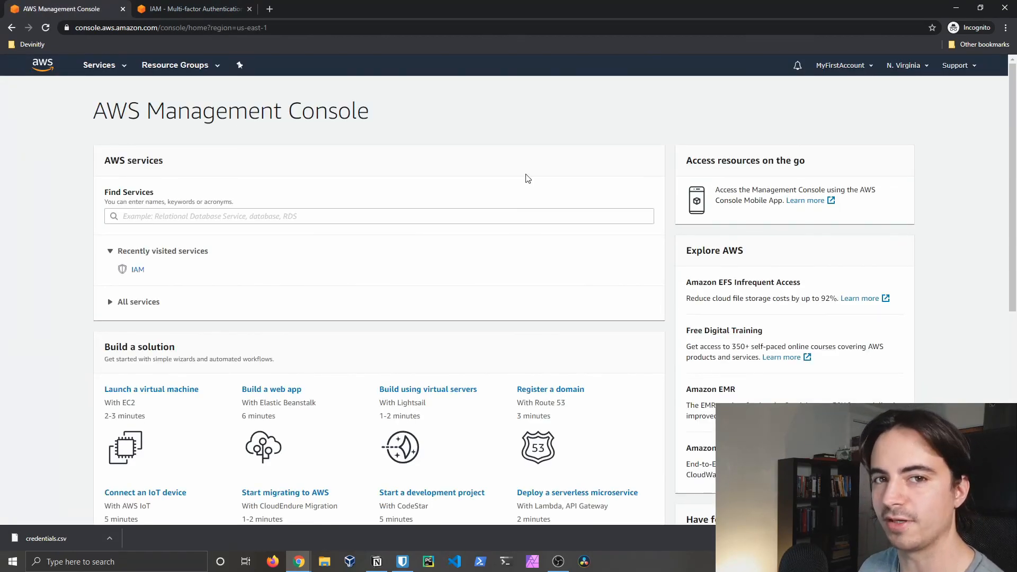
Step: In My Account settings, activate IAM user and role access to billing information
click(842, 65)
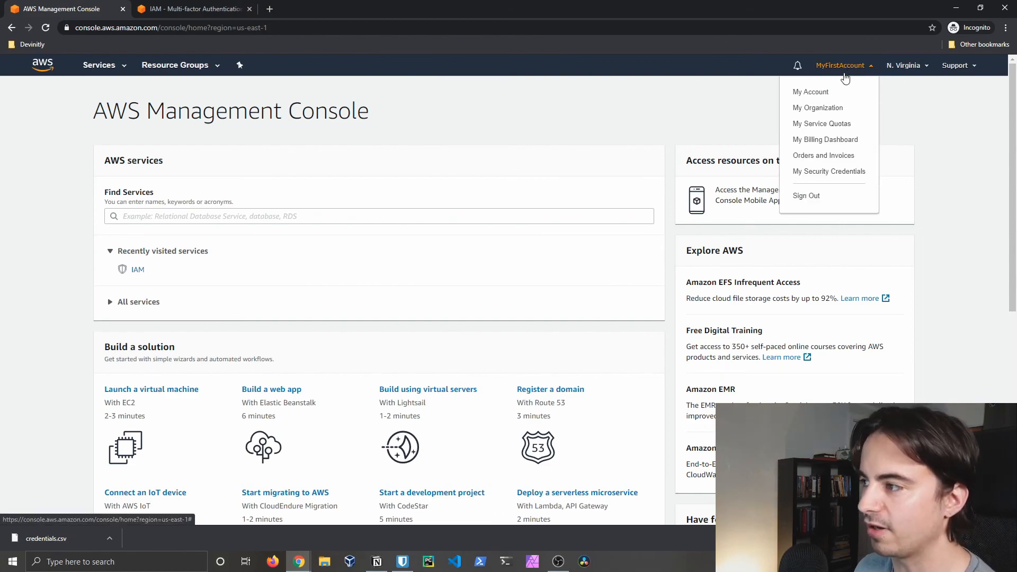
click(817, 93)
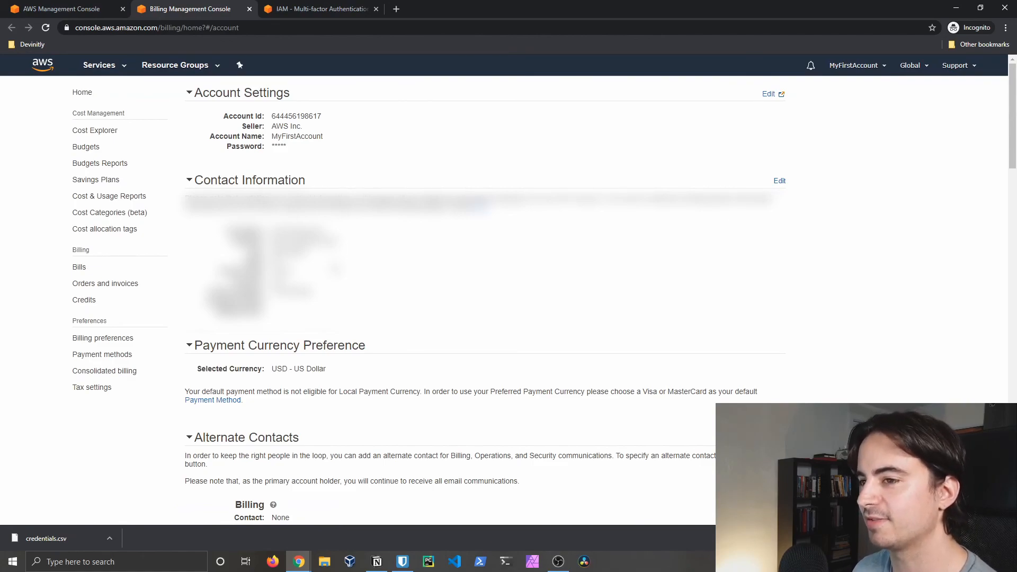
scroll(345, 254, down, 20)
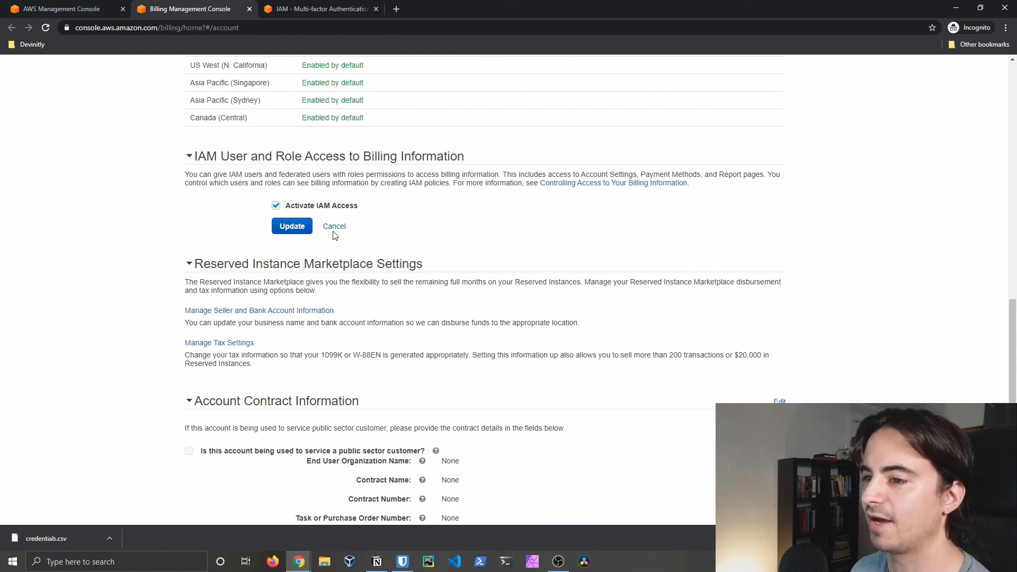
click(293, 227)
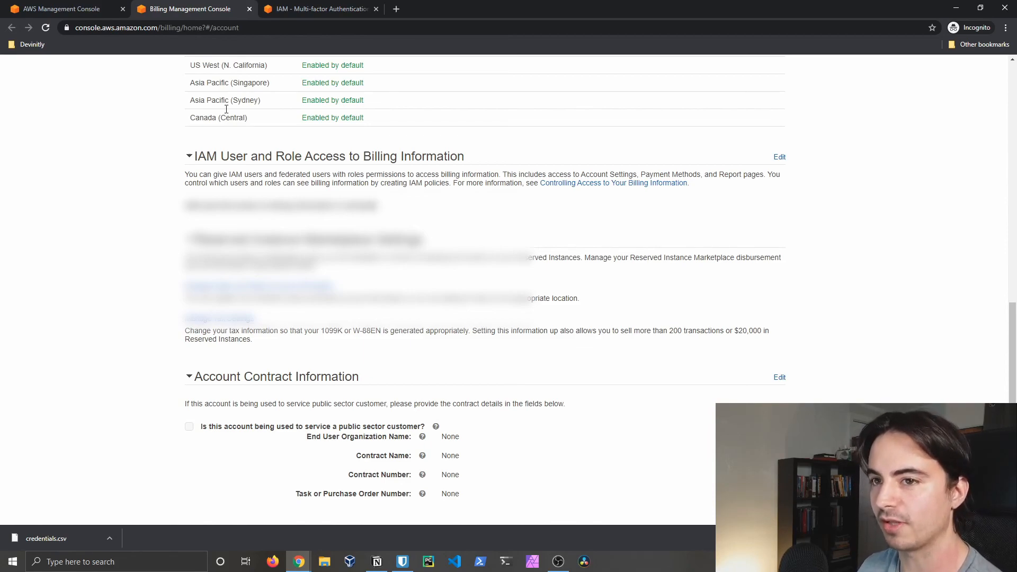
scroll(238, 129, up, 15)
Step: Find AWS Organizations via an 'organ' search and create a new organization
click(106, 66)
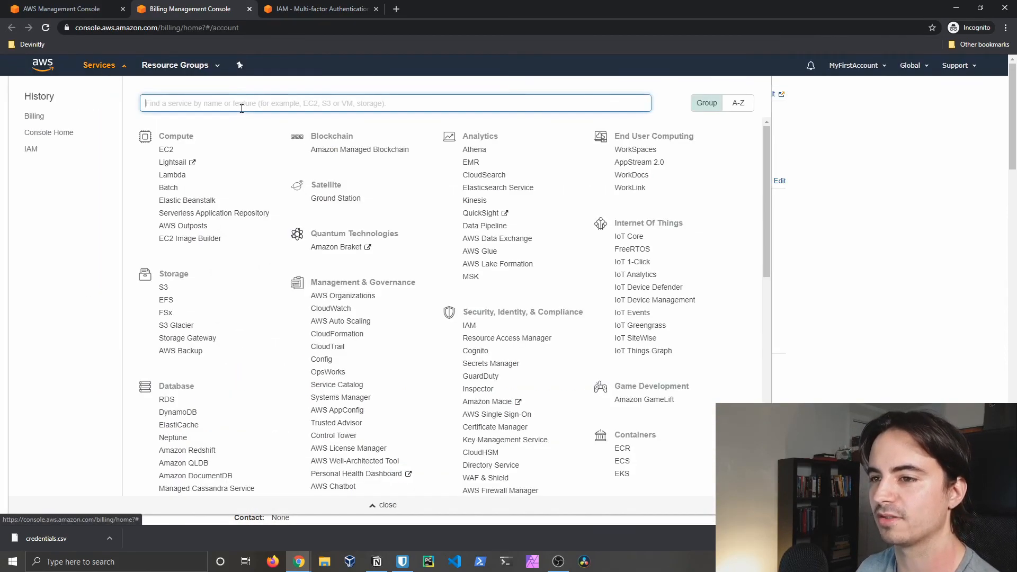
text(organ)
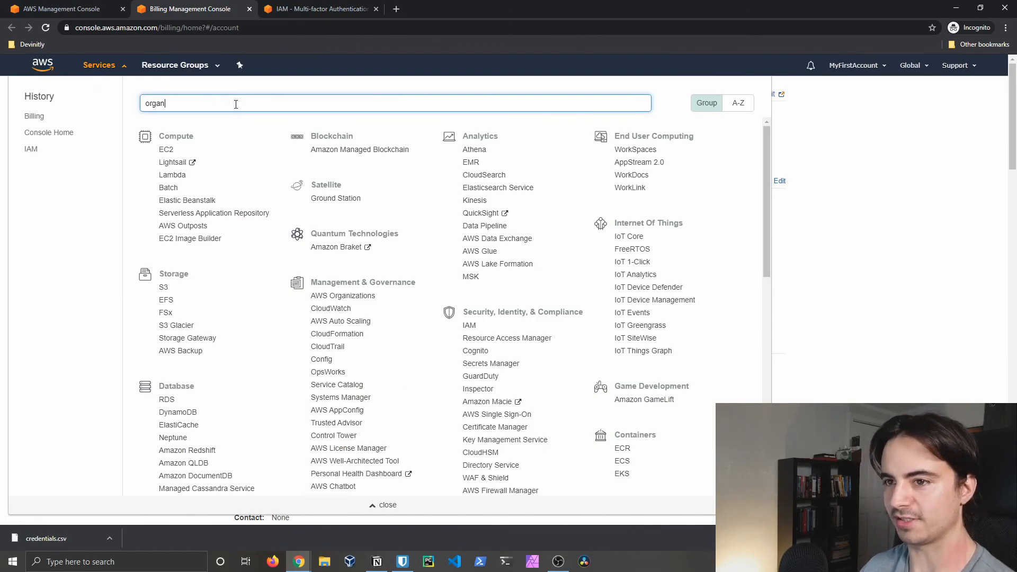
click(245, 125)
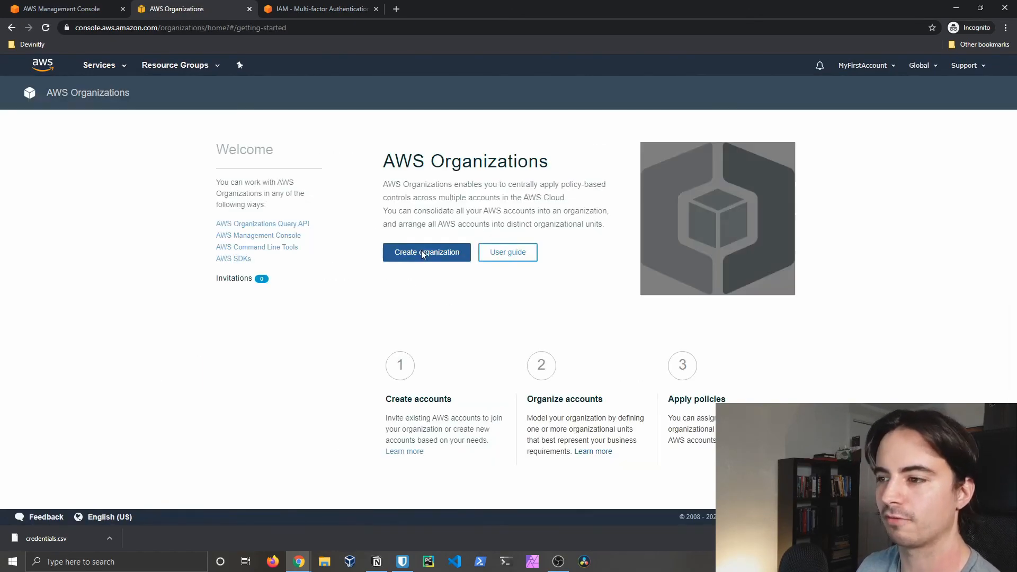
click(422, 254)
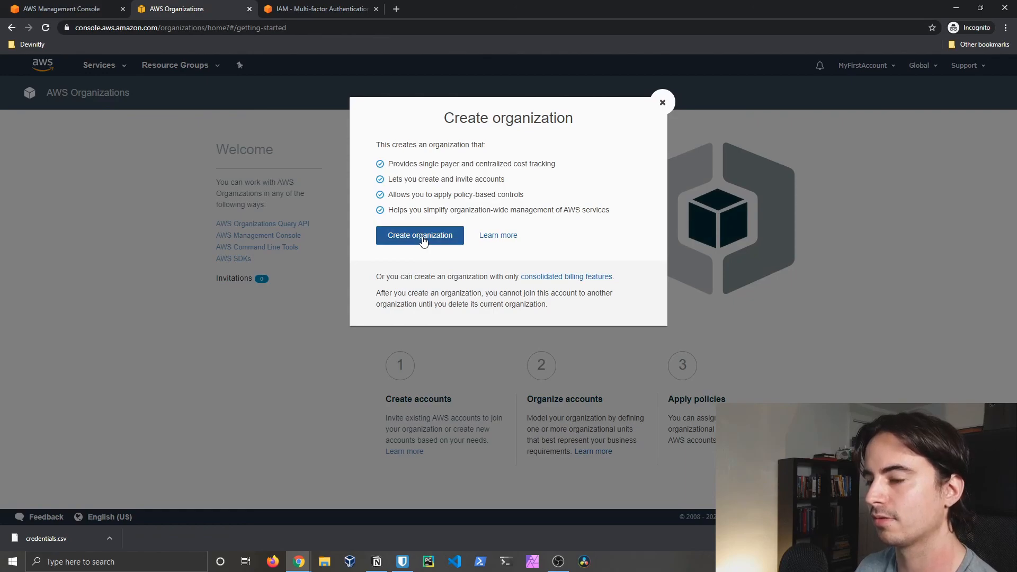
click(427, 239)
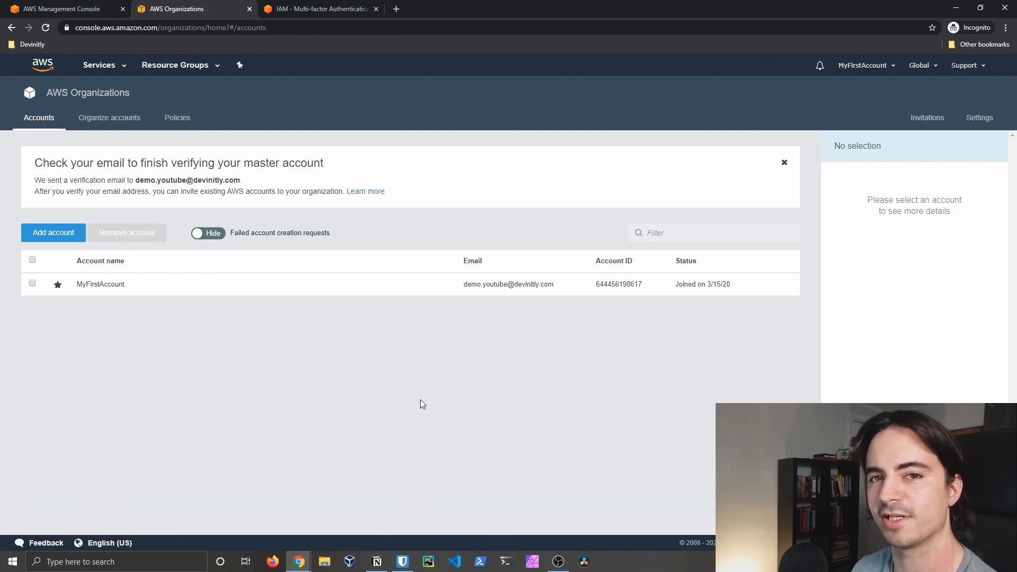
Step: Review the verification notice in the banner and return to the console home page
drag(70, 180, 240, 178)
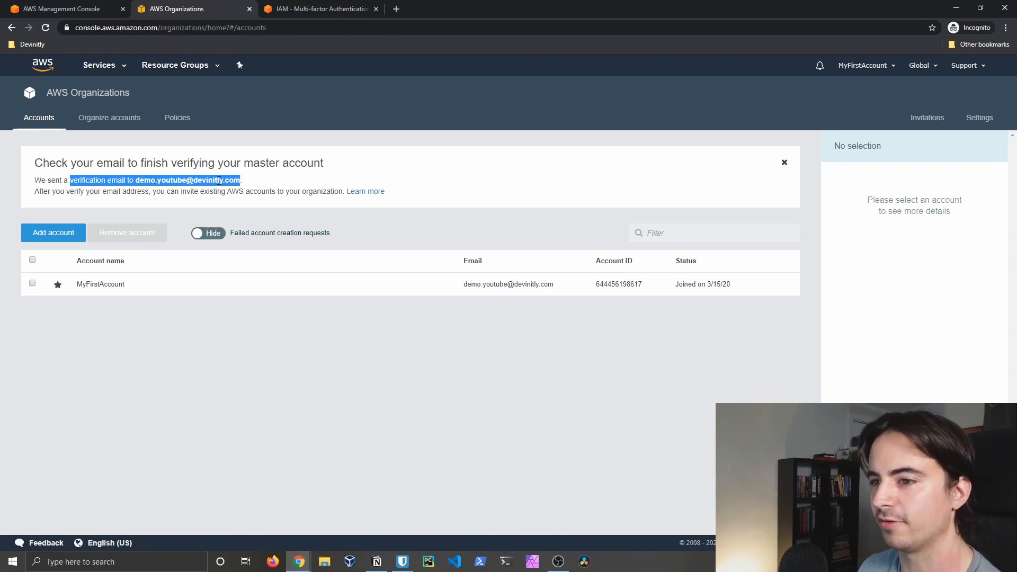
click(220, 181)
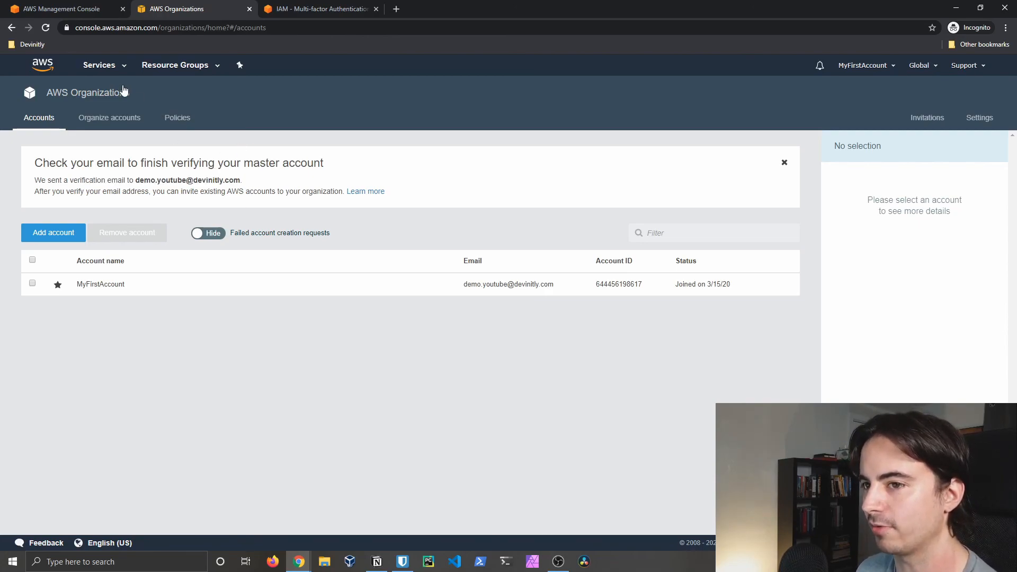
click(106, 65)
click(45, 149)
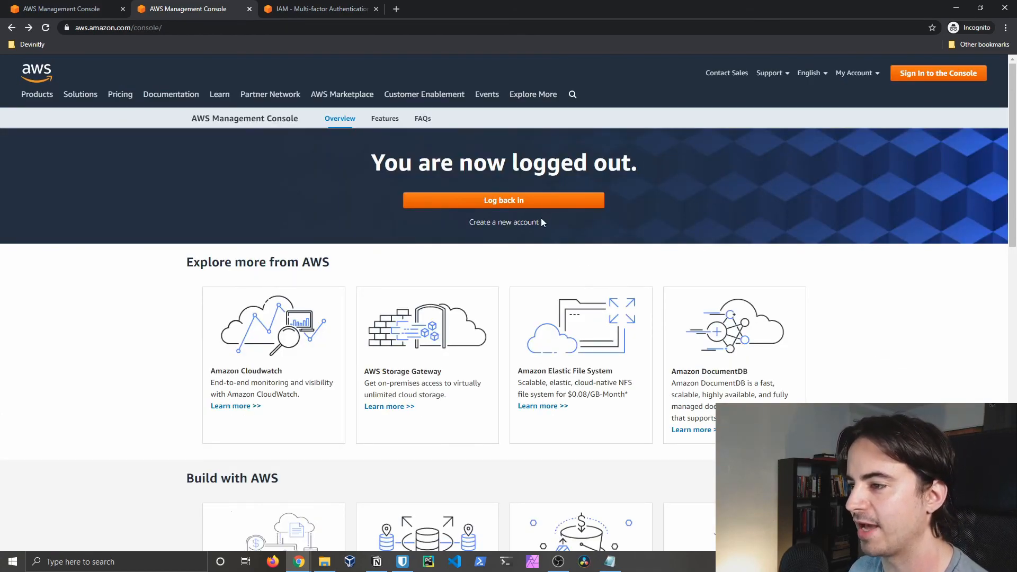
Step: Log back in as an IAM user and copy the account ID from credentials.csv
click(497, 204)
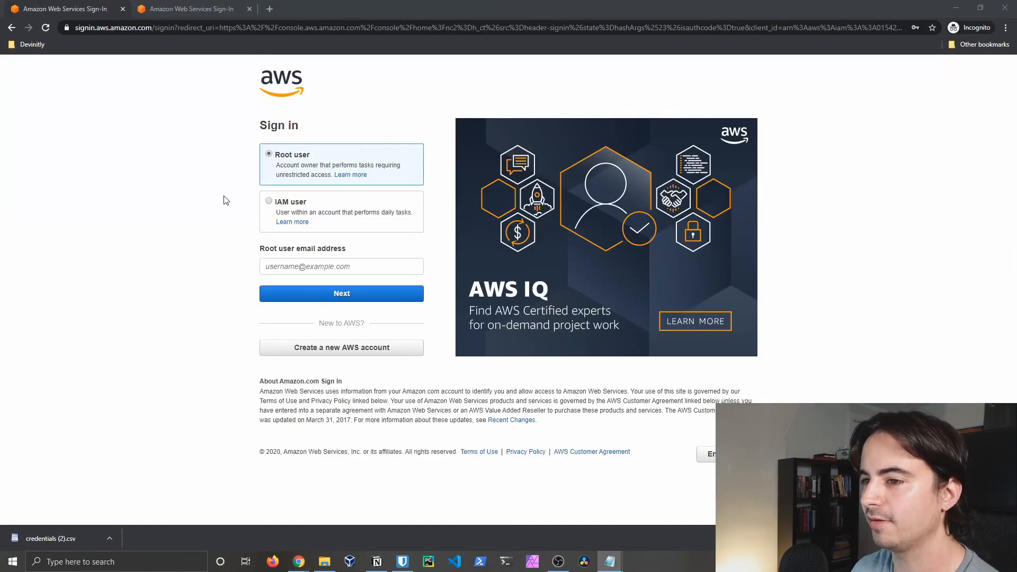
click(268, 202)
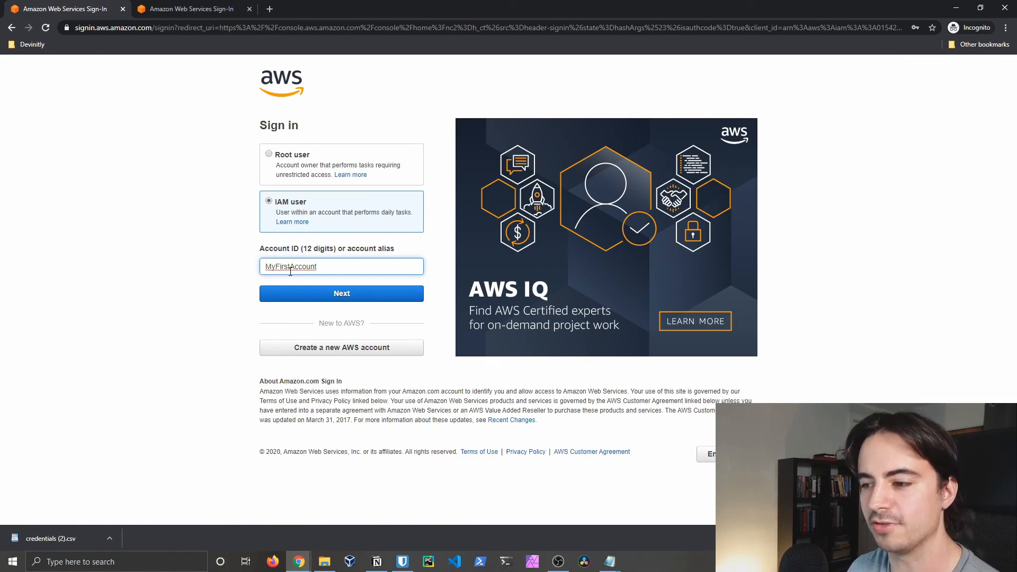
drag(1016, 105, 595, 93)
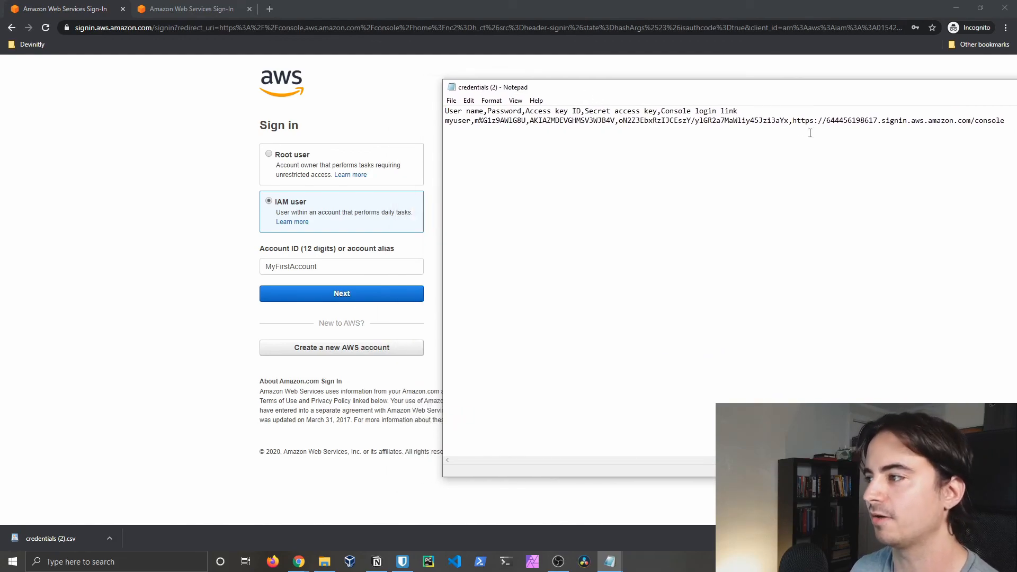
drag(663, 113, 758, 115)
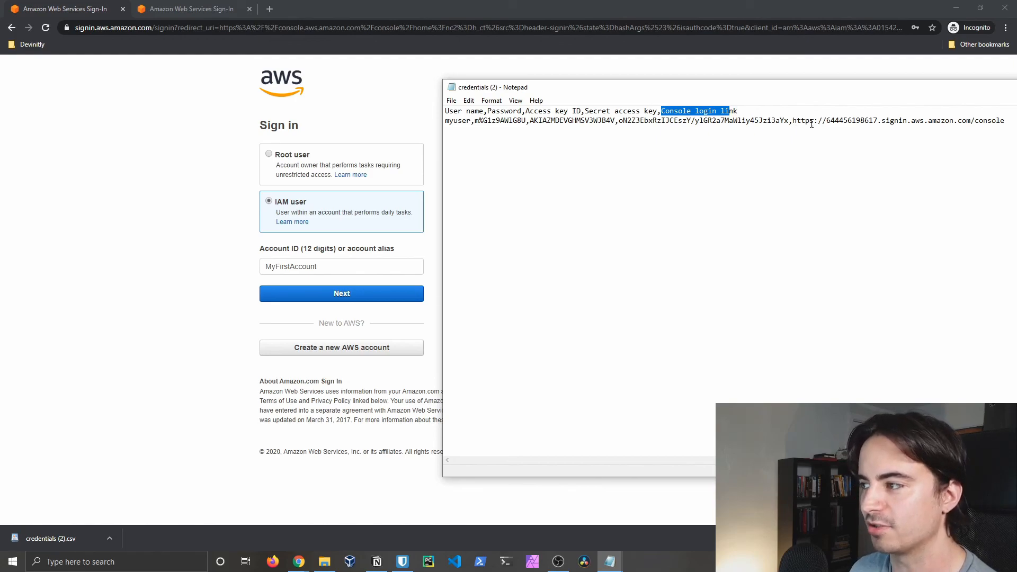
drag(824, 120, 876, 119)
right_click(863, 120)
click(897, 151)
Step: Paste the account ID over the MyFirstAccount alias and continue
click(374, 268)
double_click(374, 268)
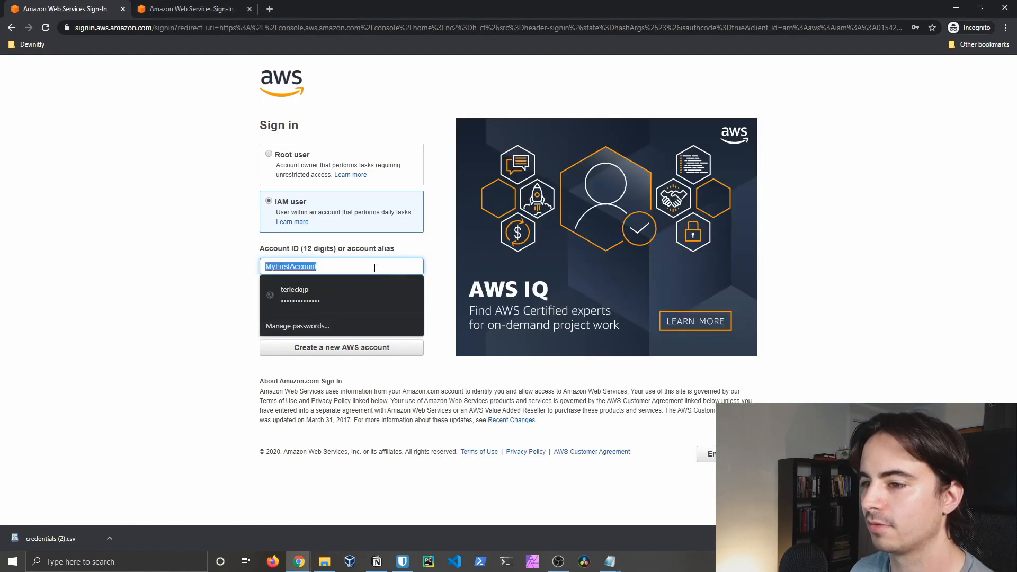
right_click(374, 268)
click(405, 364)
click(350, 293)
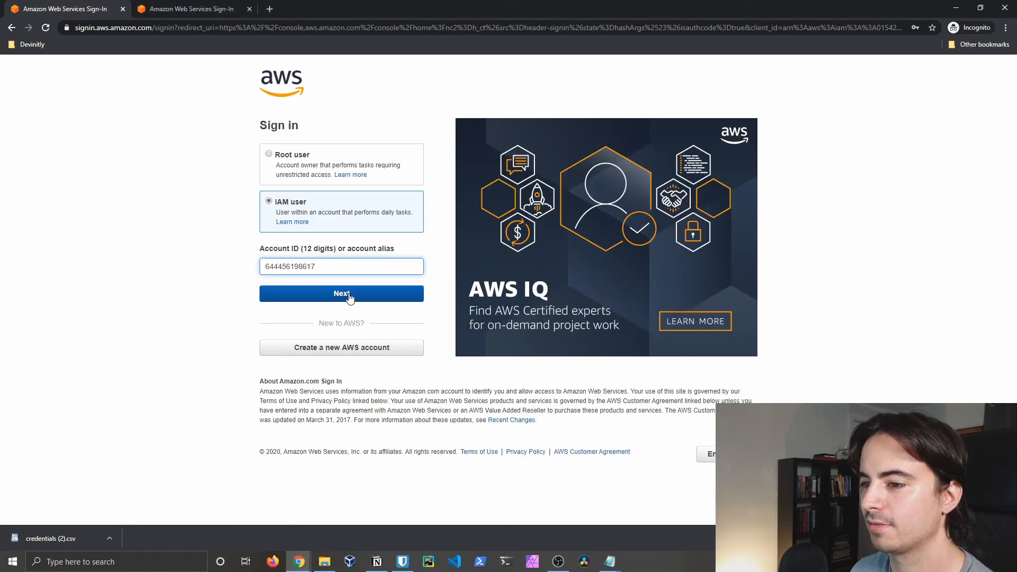
Step: Enter 'myuser' as the IAM user name on the sign-in form
click(307, 211)
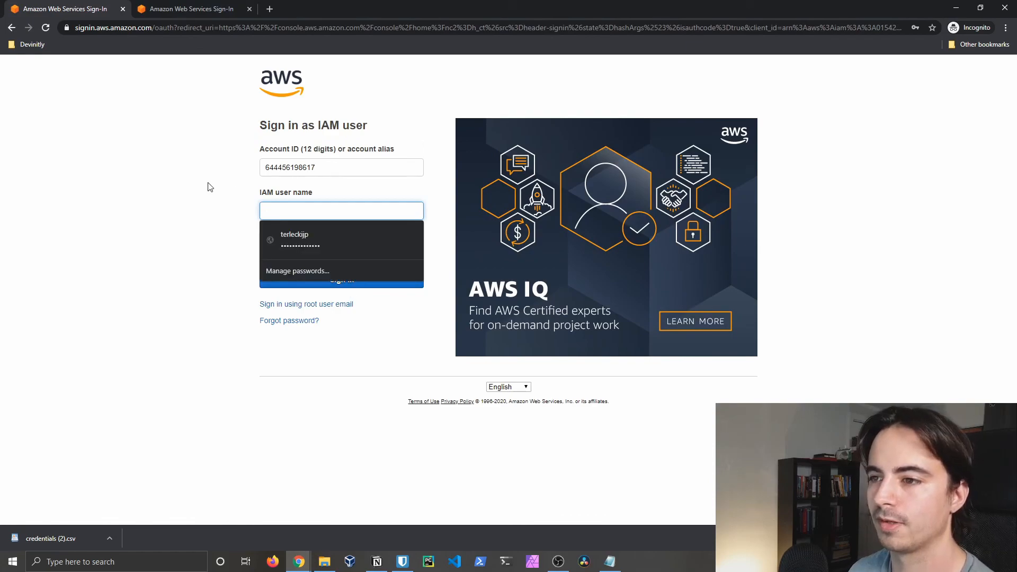
click(210, 186)
click(285, 211)
click(196, 197)
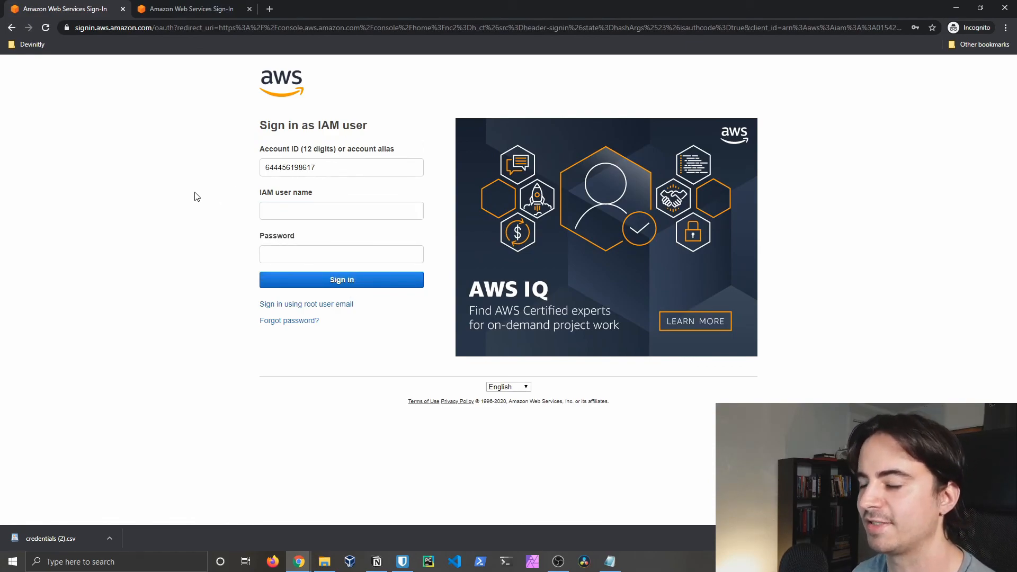
click(284, 211)
text(myuser)
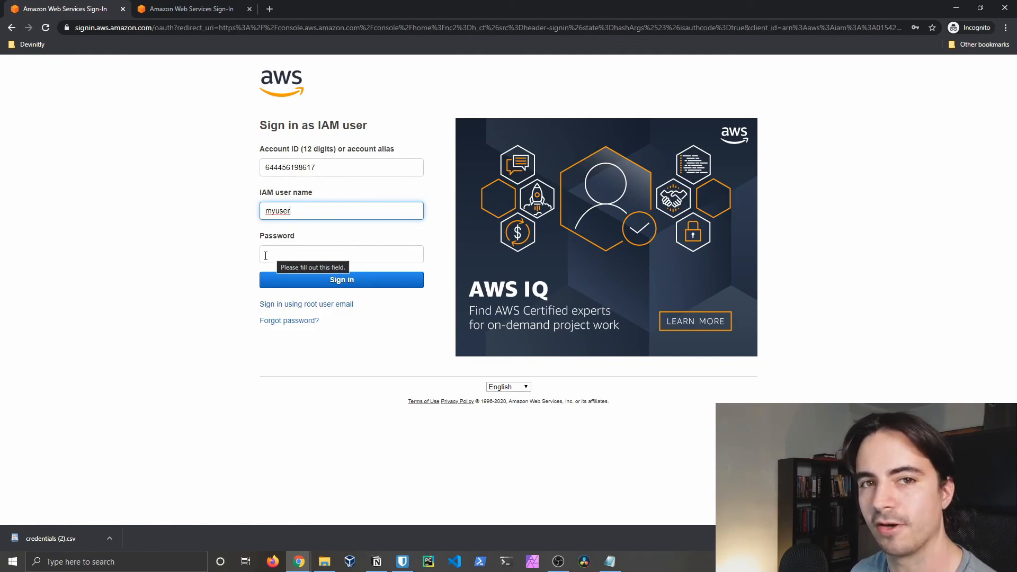
Step: Paste the IAM user's password, sign in, and check the password-change tab before returning
click(266, 256)
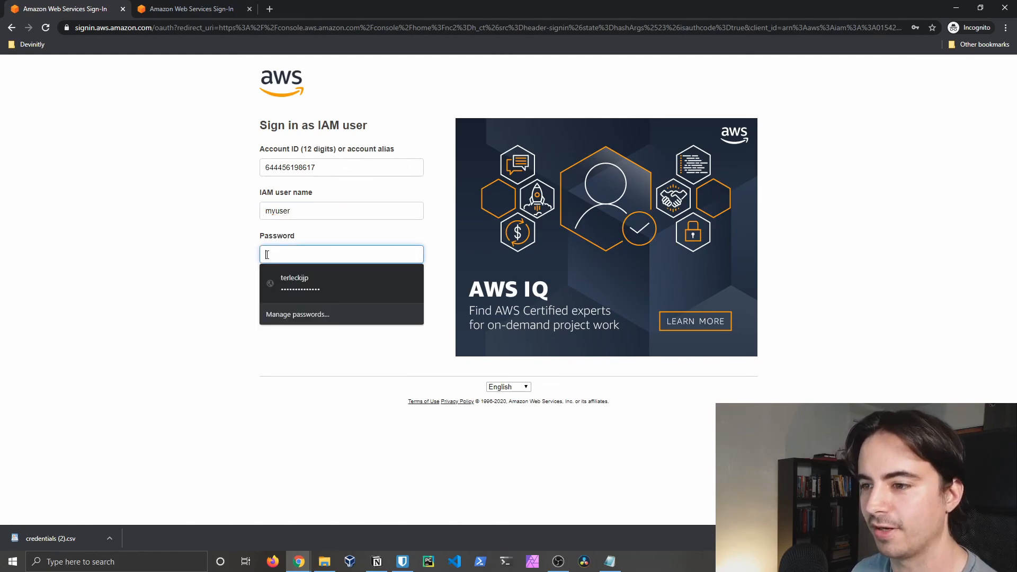
key(ctrl+v)
click(317, 281)
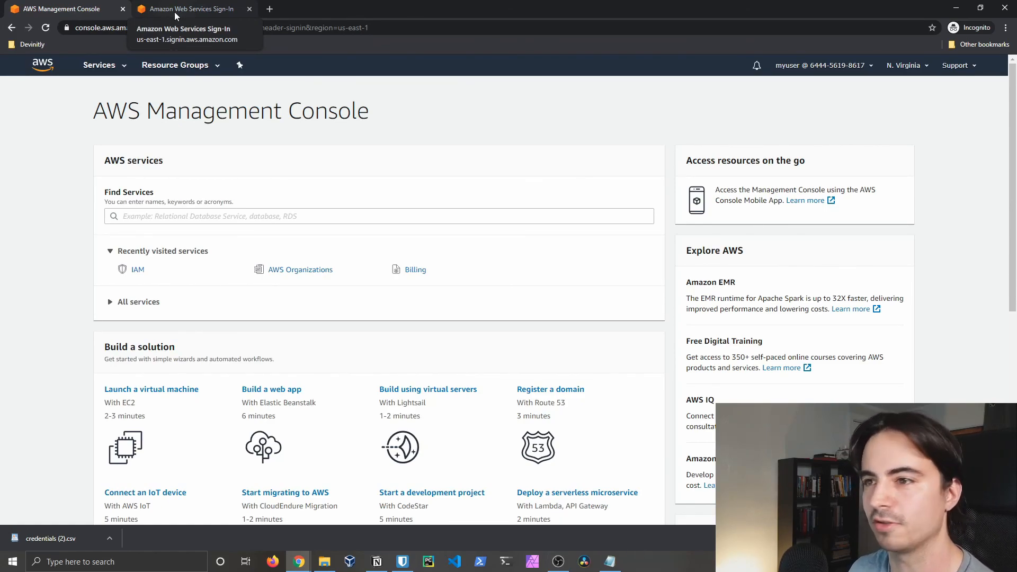
click(175, 15)
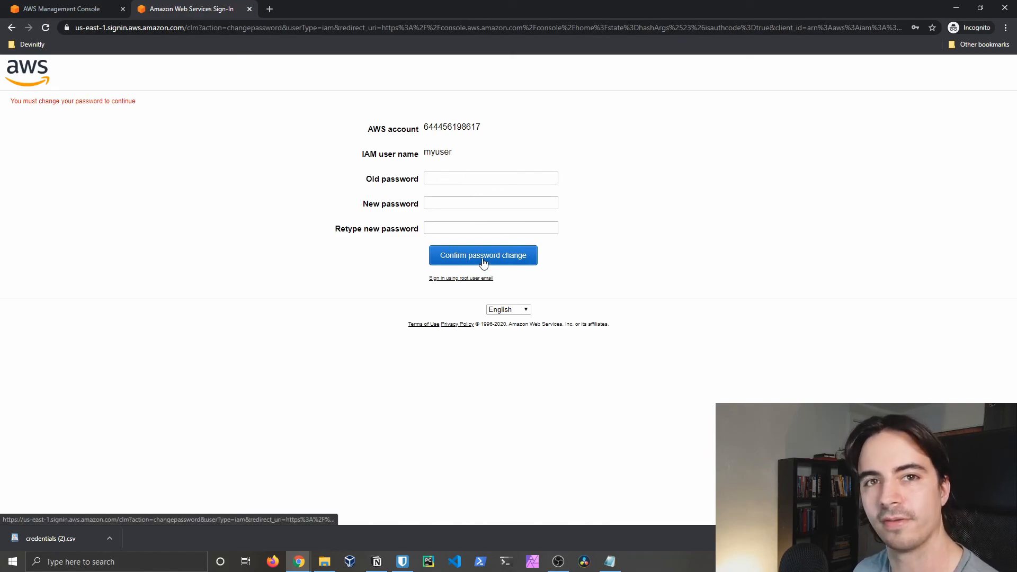
click(72, 15)
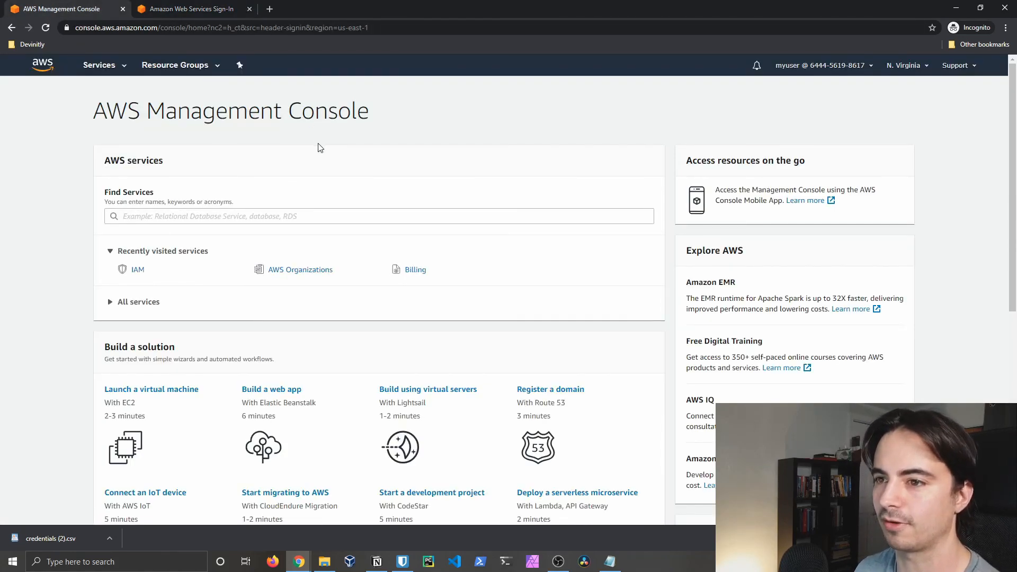